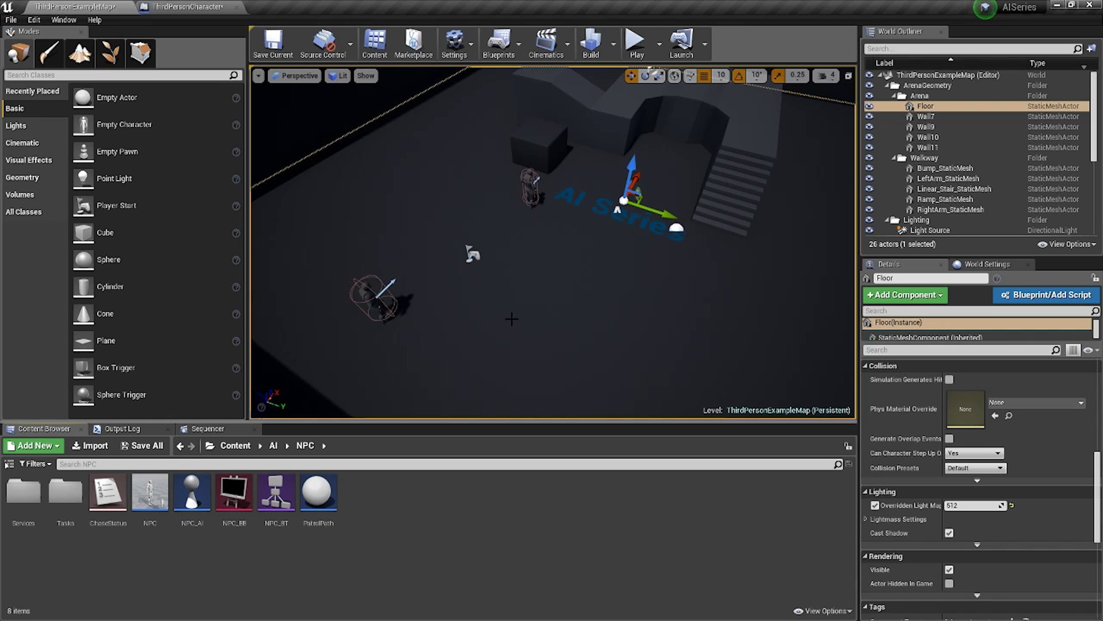
Step: Show the navigation mesh and examine how it covers the arena floor, stairs and raised walkway
right_click_drag(511, 319, 618, 284)
key("p")
right_click_drag(500, 300, 504, 269)
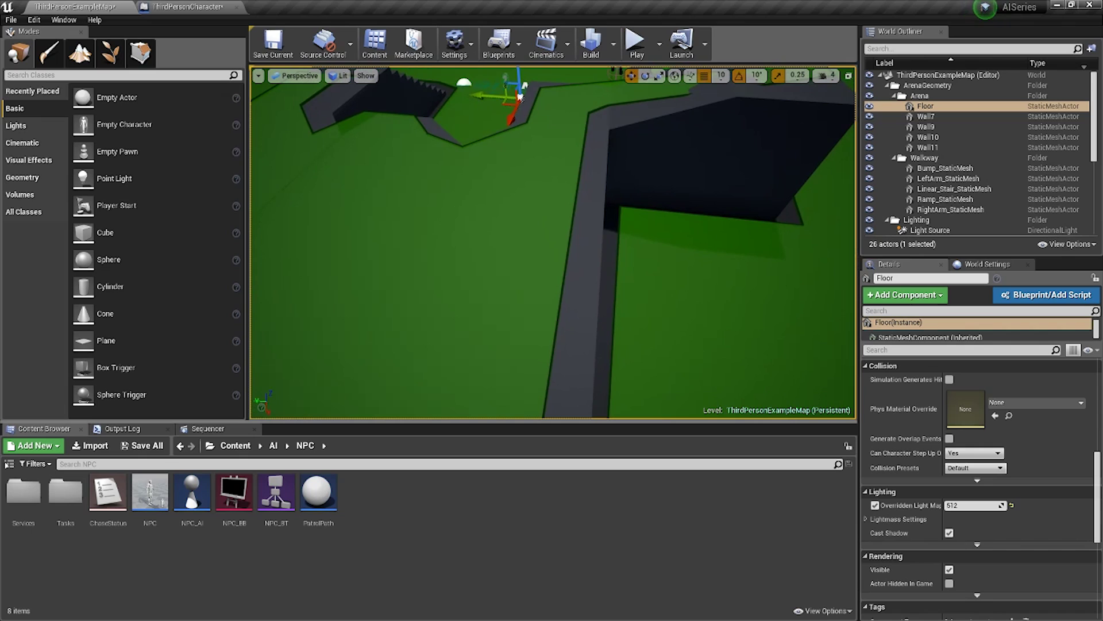
right_click_drag(598, 282, 598, 284)
right_click_drag(512, 253, 528, 264)
scroll(521, 314, "down", 10)
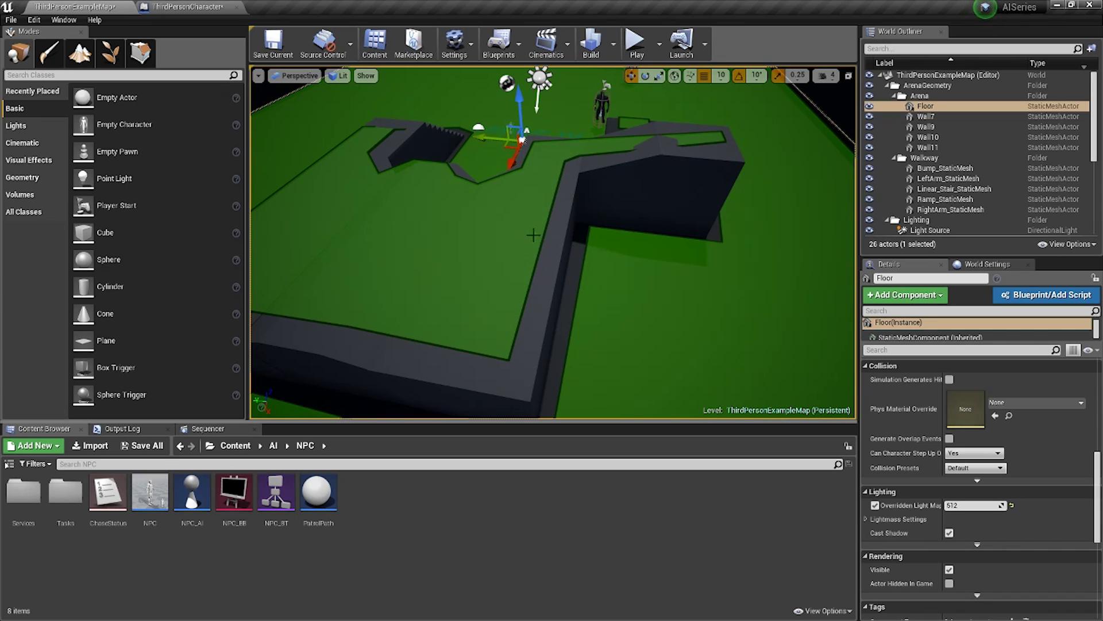
right_click_drag(610, 262, 582, 250)
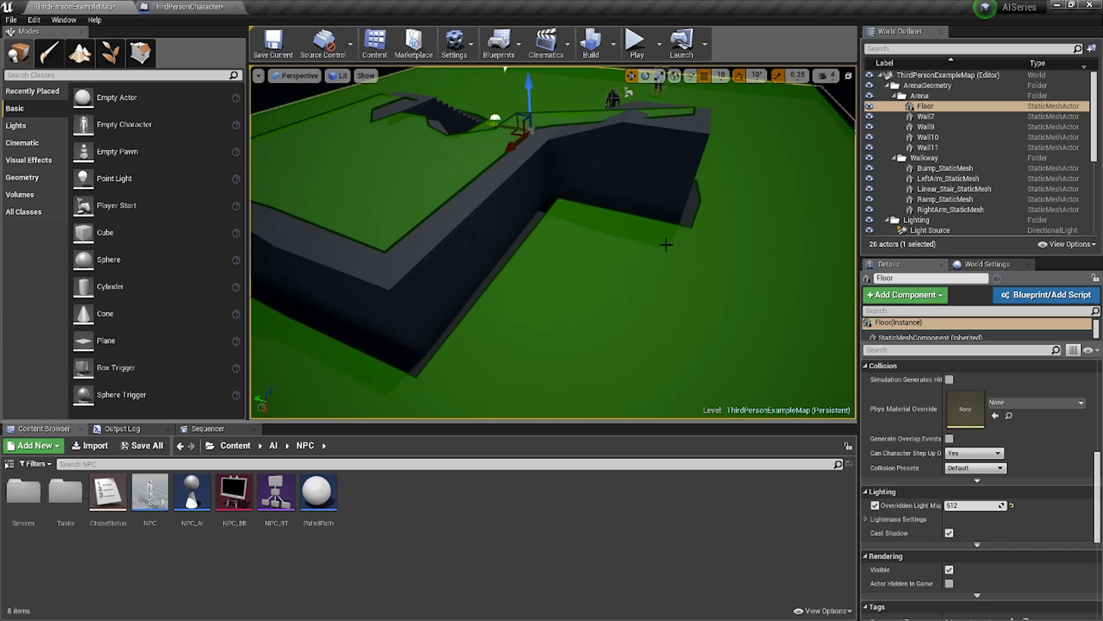
right_click_drag(666, 245, 322, 213)
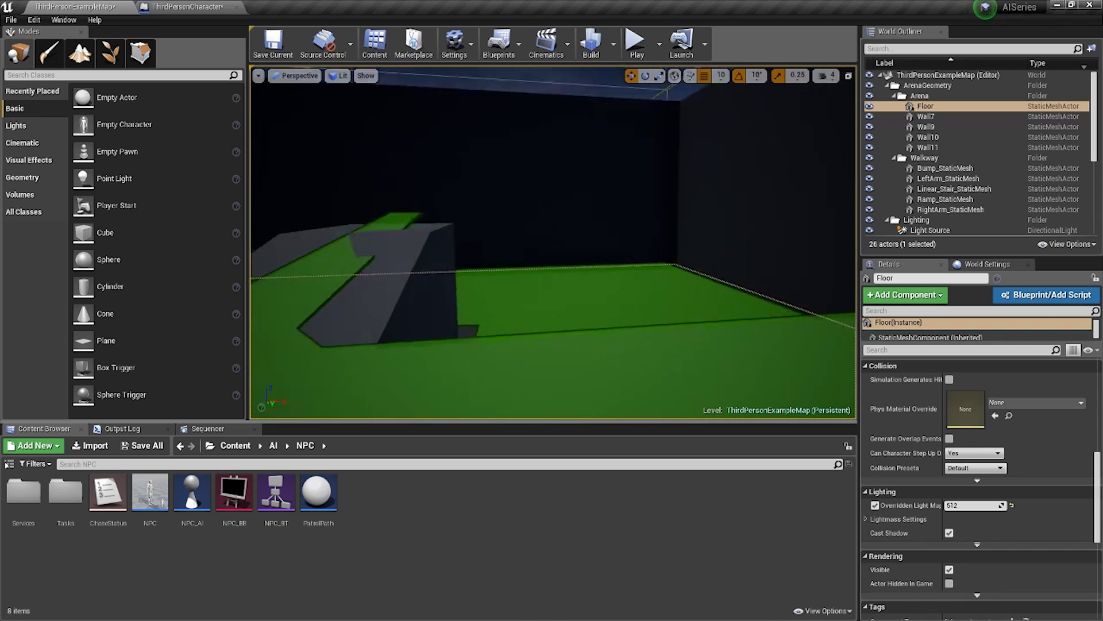
right_click_drag(615, 230, 666, 245)
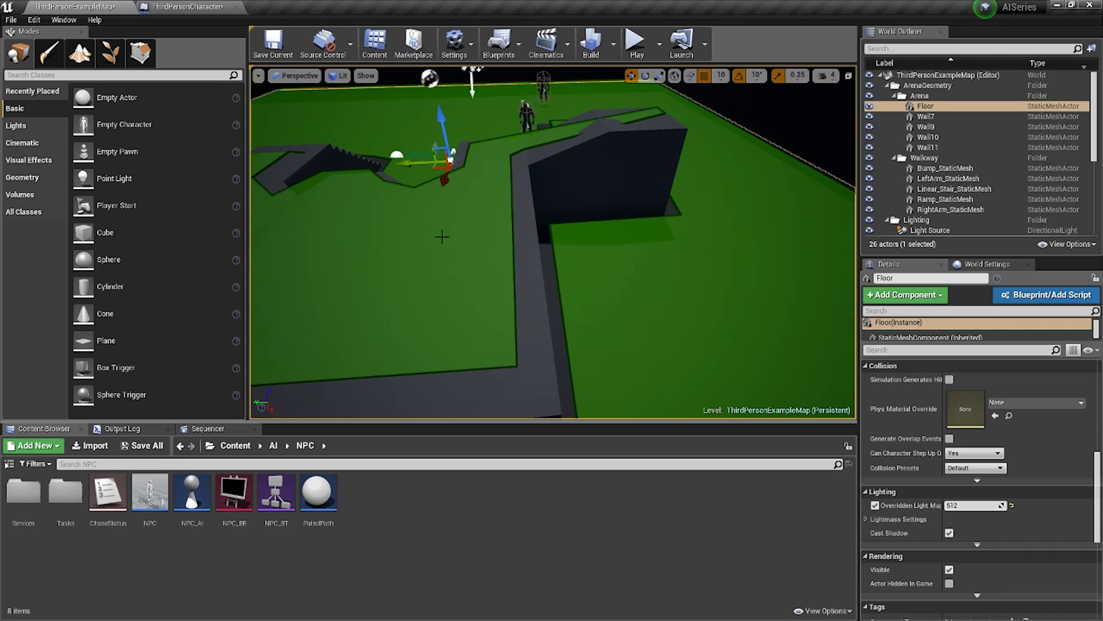
right_click_drag(442, 236, 454, 256)
left_click(696, 105)
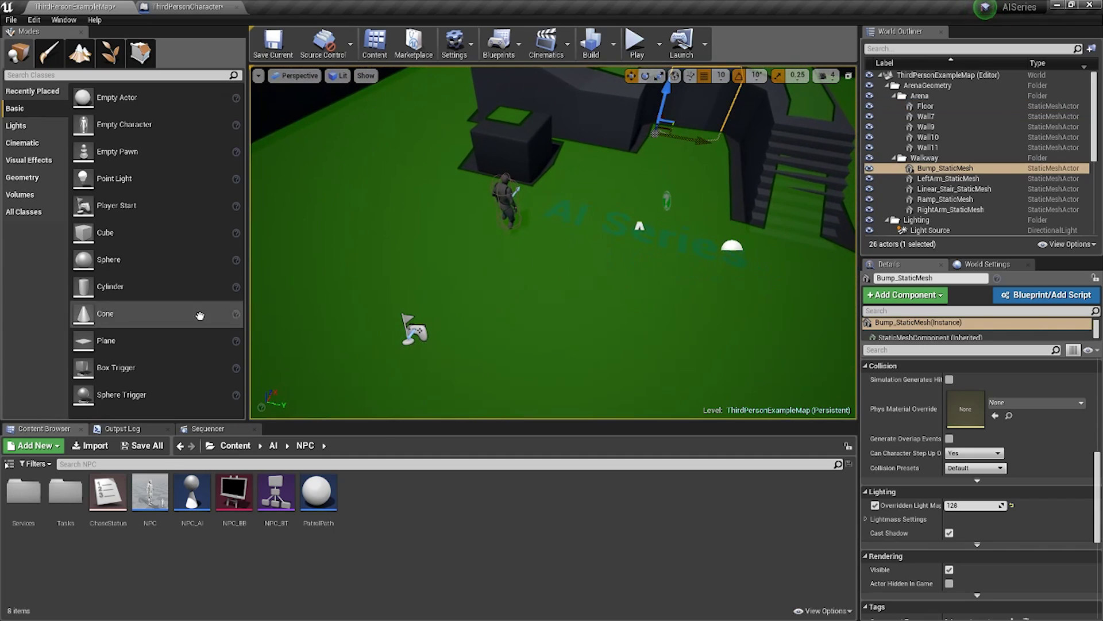
Step: Hide the navigation mesh and examine the patrol path's points and the NPC beside the walkway
left_click(501, 192)
right_click_drag(502, 193, 442, 346)
key("p")
left_click(565, 199)
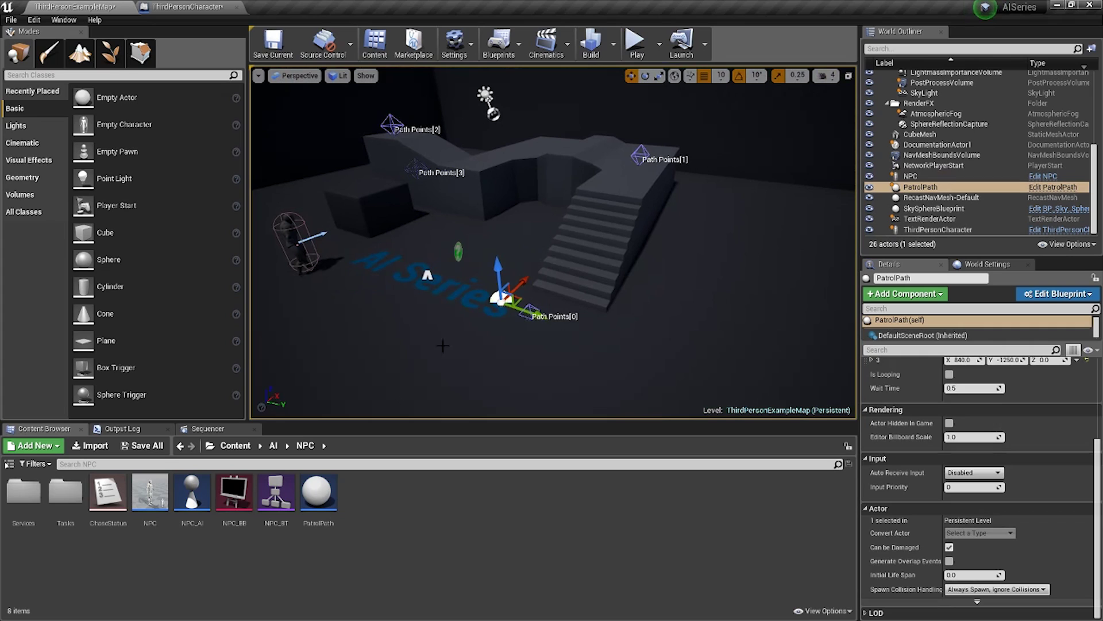
key("w")
mouse_move(624, 155)
right_mouse_down()
mouse_move(620, 127)
mouse_move(534, 118)
mouse_move(383, 137)
mouse_move(305, 126)
mouse_move(623, 156)
right_mouse_up()
key("d")
left_click(549, 206)
right_click_drag(538, 184, 538, 185)
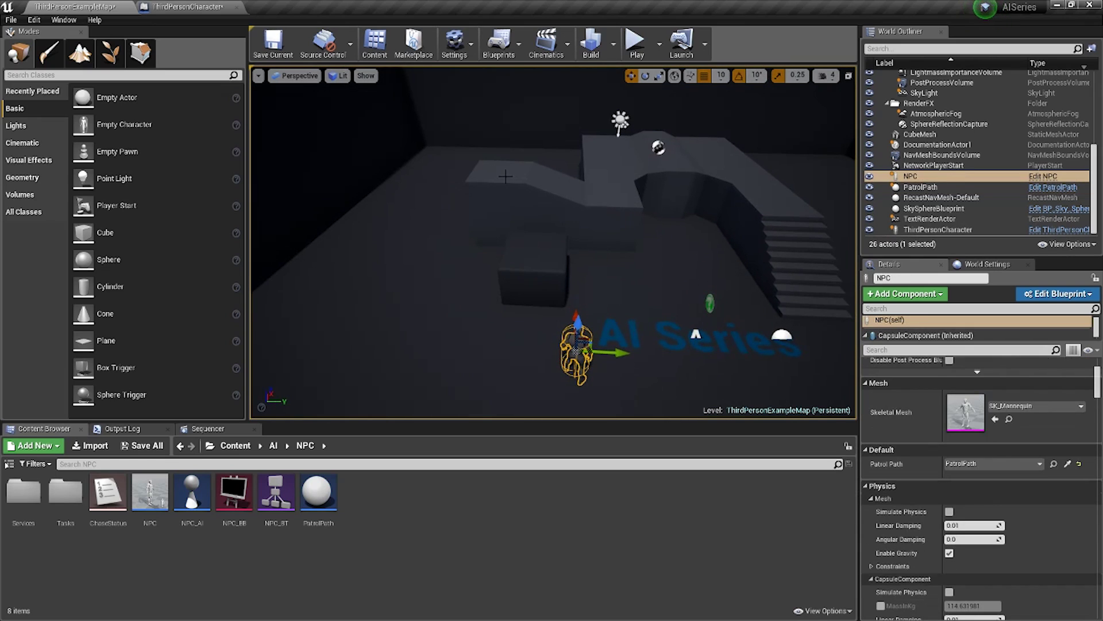
Step: Select the patrol path and compare its points with the navigation mesh on the walkway, then hide the mesh
left_click(779, 334)
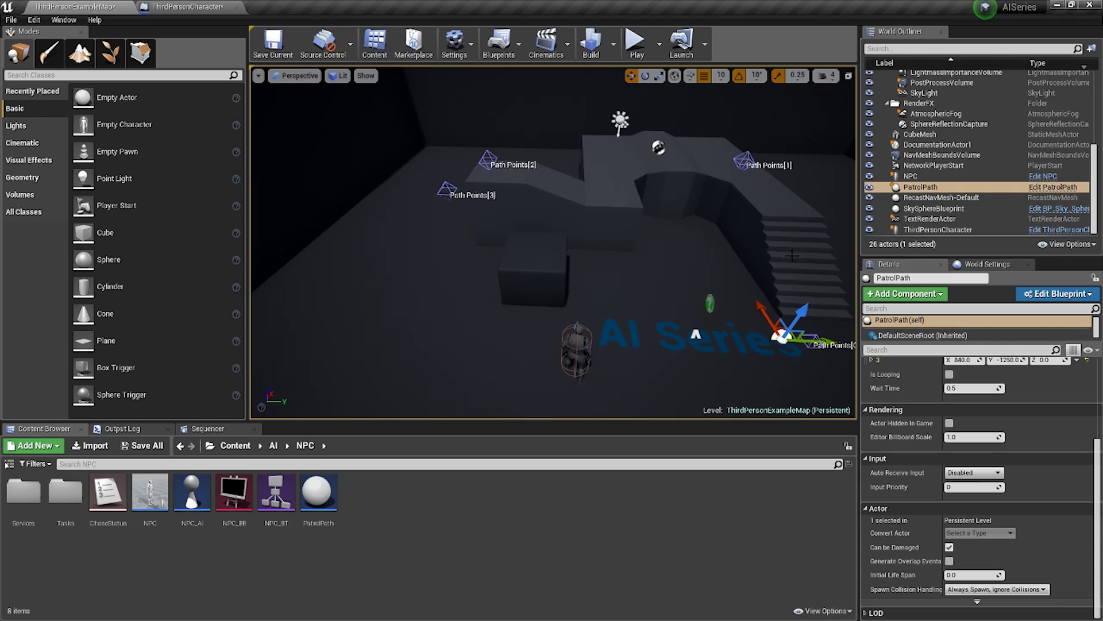
right_click_drag(632, 248, 646, 218)
key("w")
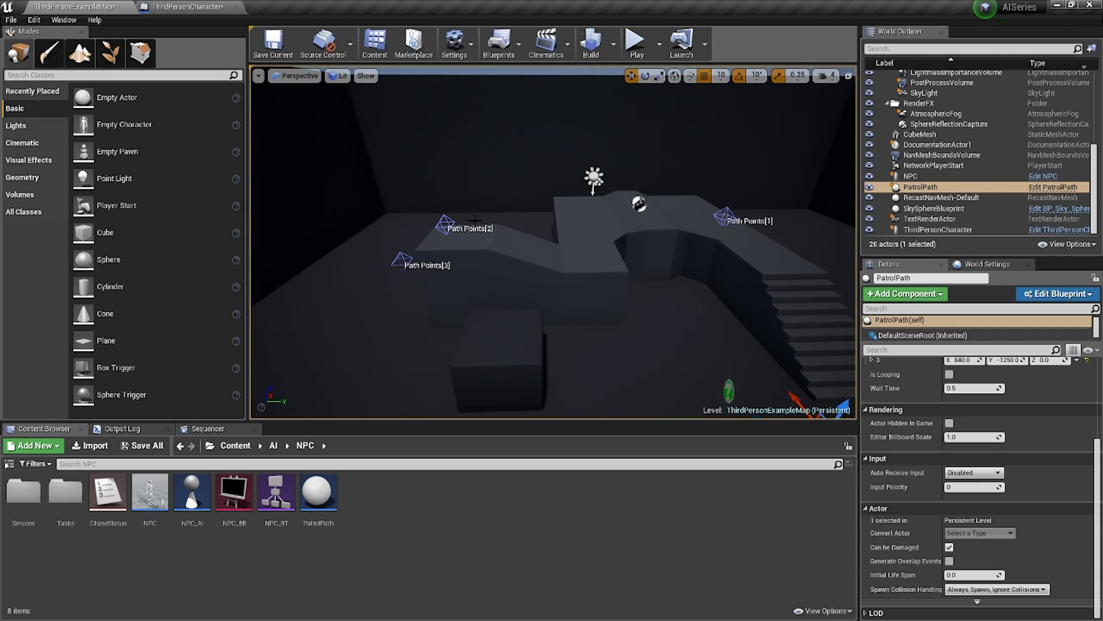
key("p")
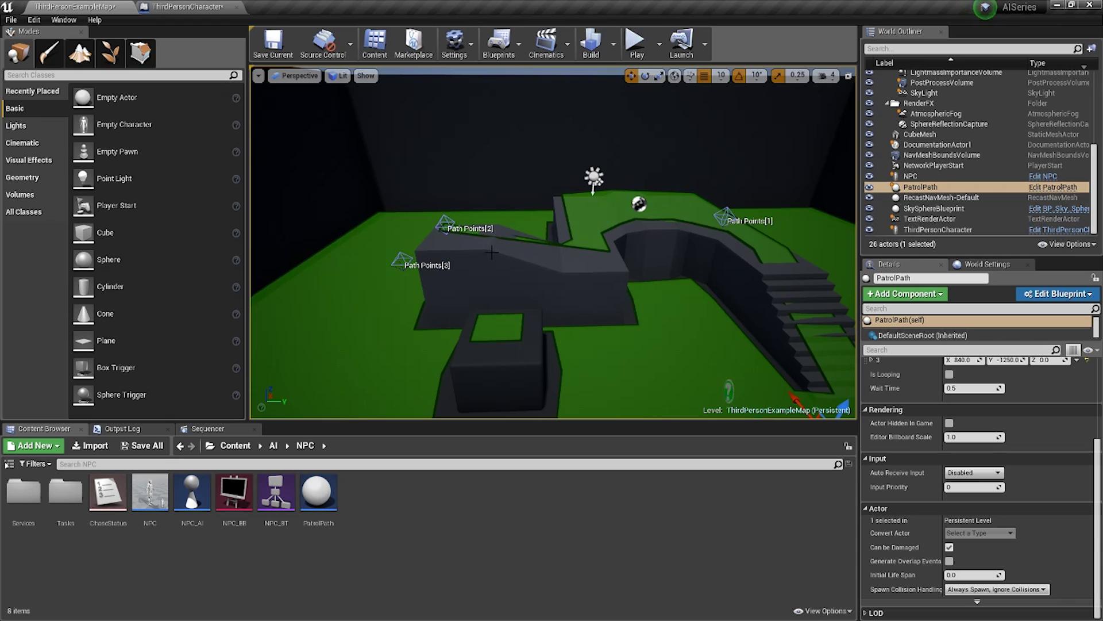
key("p")
right_click_drag(571, 267, 596, 264)
key("s")
Step: Search the placeable classes for "nav" and place a Nav Link Proxy on the raised end of the walkway
left_click(26, 77)
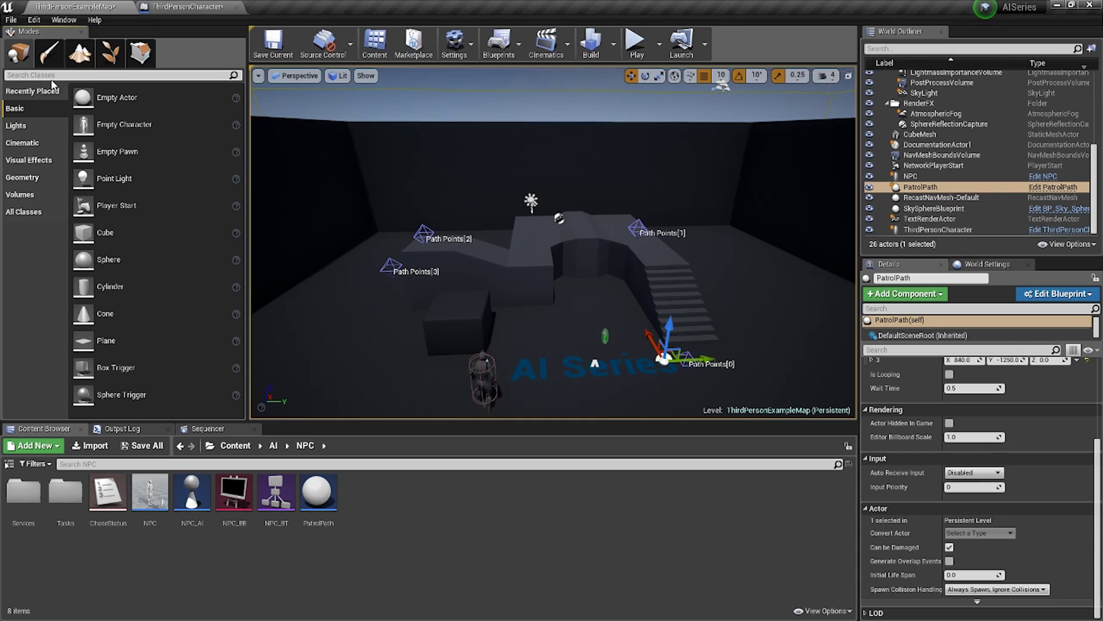
type("nav")
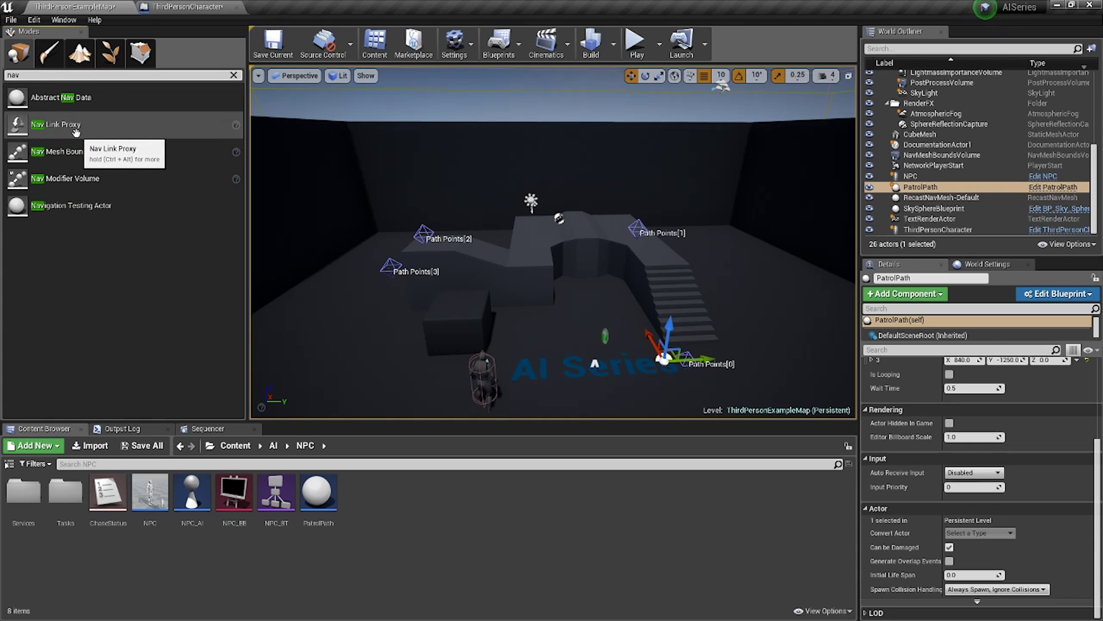
left_click_drag(68, 131, 426, 244)
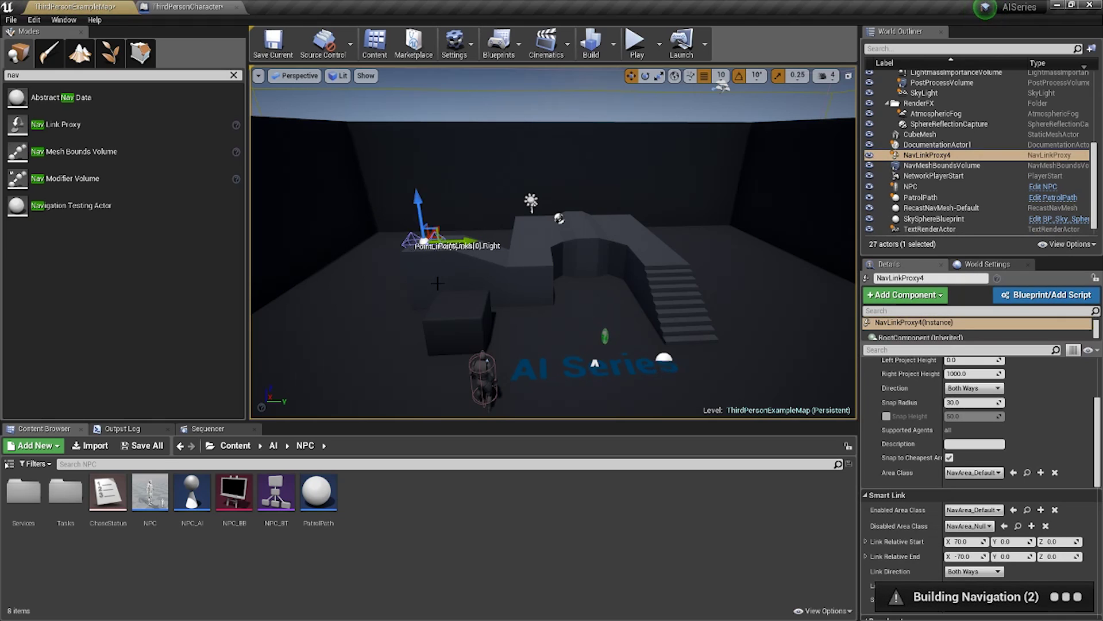
Step: Select the placed nav link proxy up close and show the navigation mesh around it
key("w")
right_click_drag(426, 243, 368, 270)
right_click(436, 285)
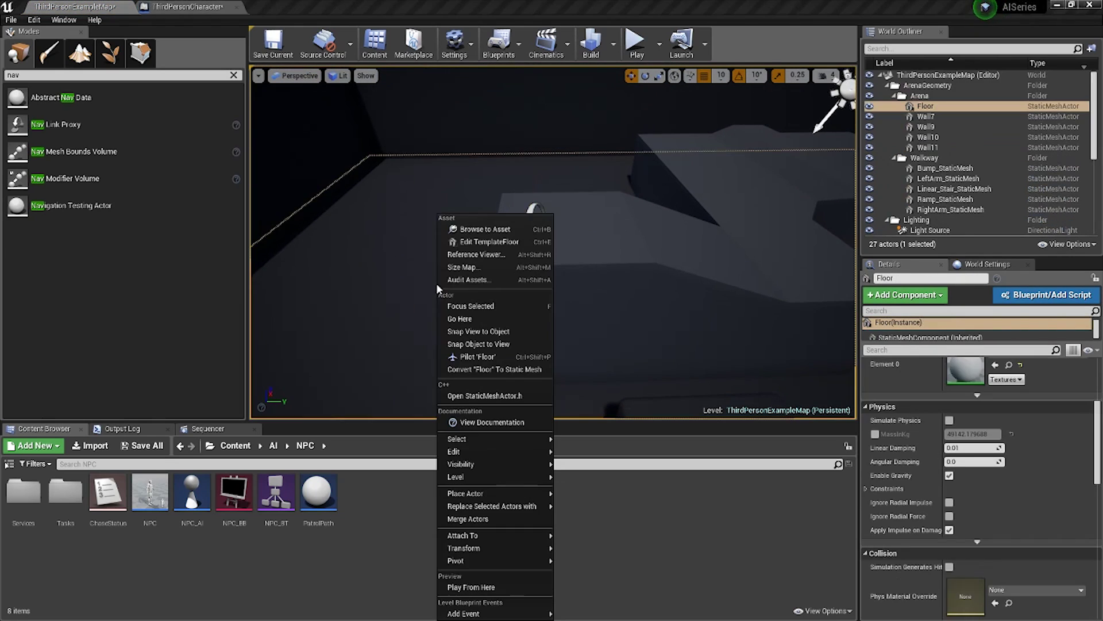
left_click(557, 262)
left_click(531, 214)
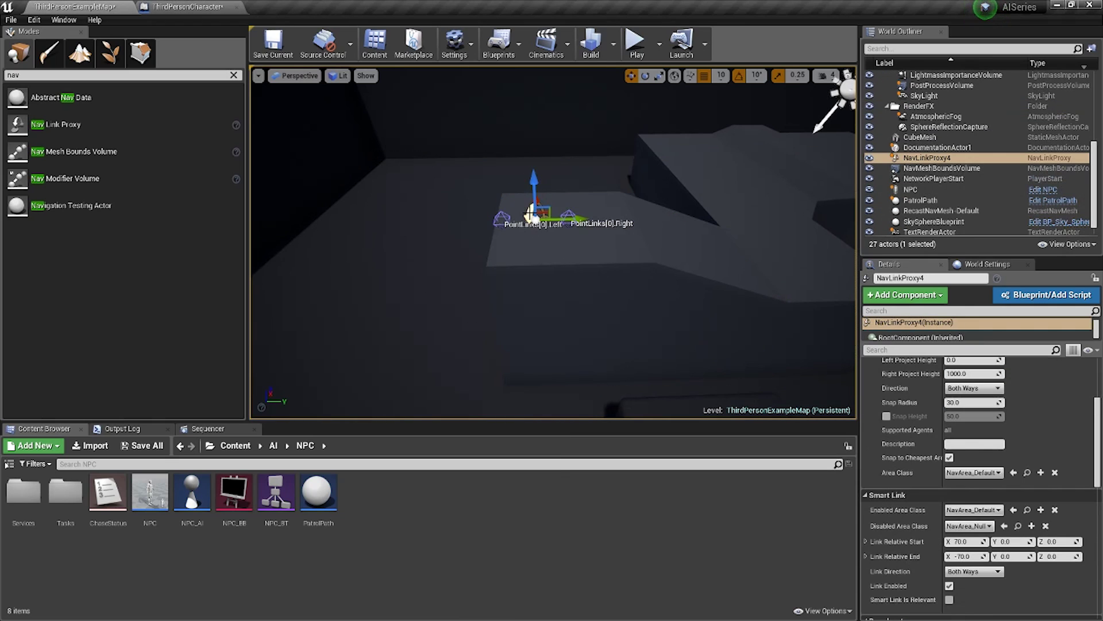
key("p")
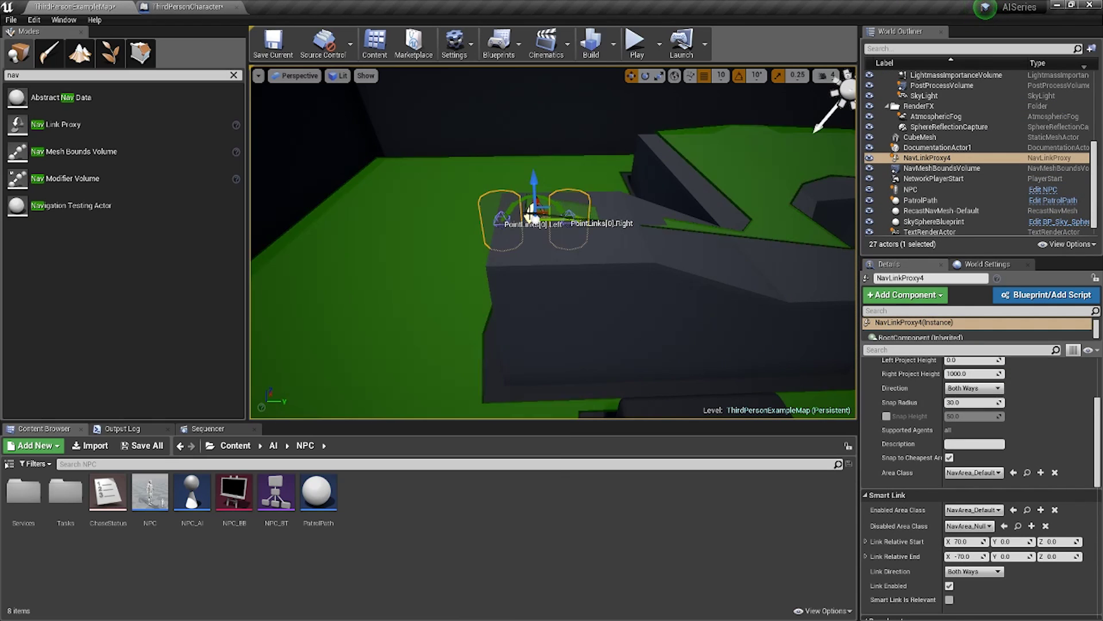
right_click_drag(507, 279, 509, 307)
key("w")
key("s")
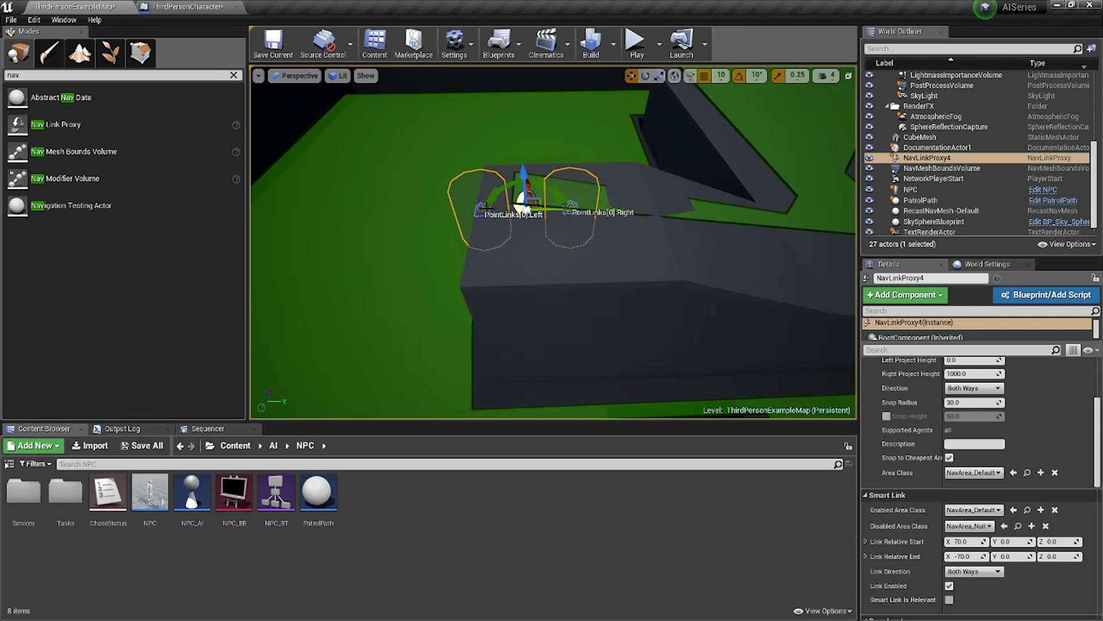
Step: Move the link's left point off the walkway's end and down onto the floor's navigation mesh
left_click_drag(482, 208, 357, 286)
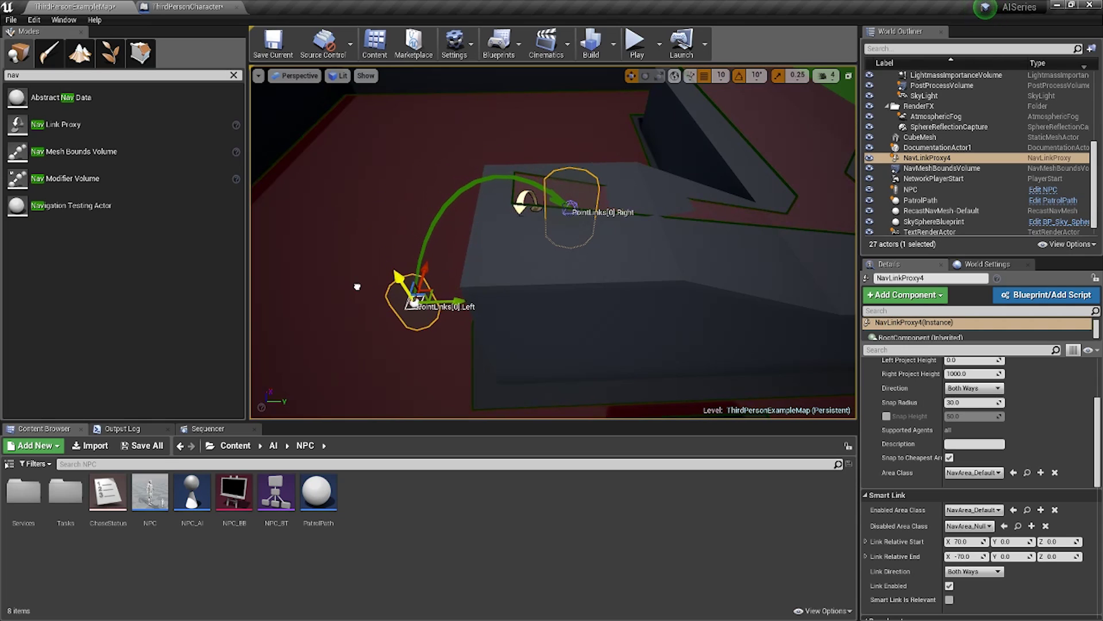
right_click_drag(415, 302, 400, 240)
key("w")
key("s")
key("s")
left_click_drag(616, 122, 614, 171)
right_click_drag(615, 171, 635, 144)
key("w")
right_click_drag(402, 230, 435, 294)
left_click_drag(399, 335, 344, 337)
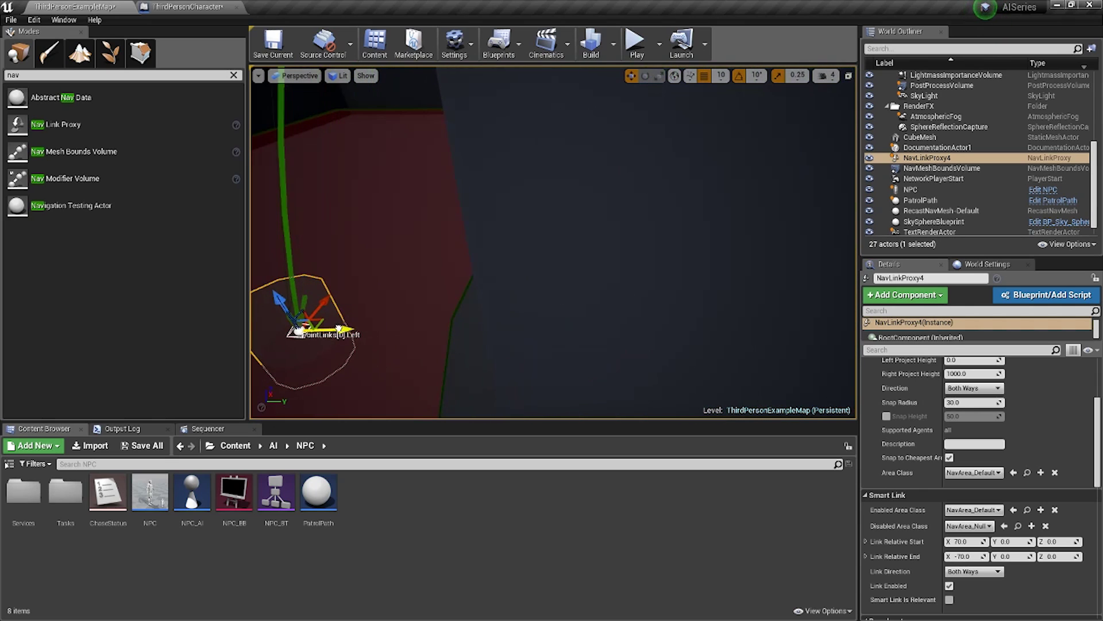
Step: Move the link's right point onto the navigation mesh on top of the walkway
right_click_drag(437, 335, 385, 305)
key("s")
key("w")
mouse_move(547, 338)
right_mouse_down()
mouse_move(477, 322)
mouse_move(547, 337)
right_mouse_up()
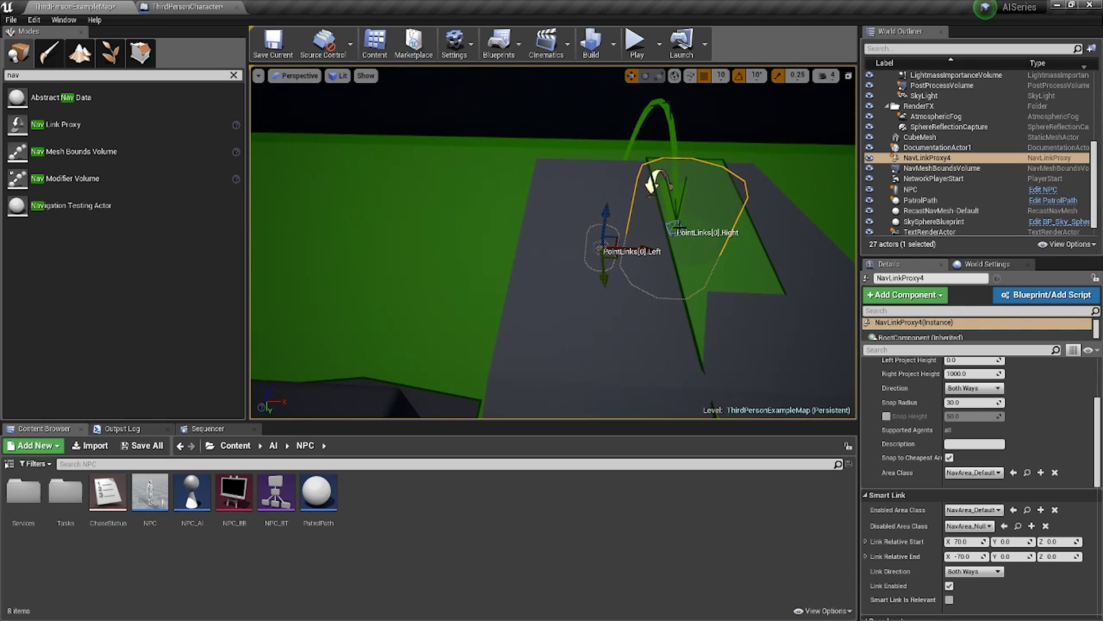
left_click(677, 230)
left_click_drag(711, 229, 761, 230)
Step: Examine the link's arc between the walkway top and the floor from several angles
right_click_drag(761, 230, 640, 256)
key("d")
key("w")
key("s")
key("a")
right_click_drag(609, 293, 701, 270)
key("w")
key("s")
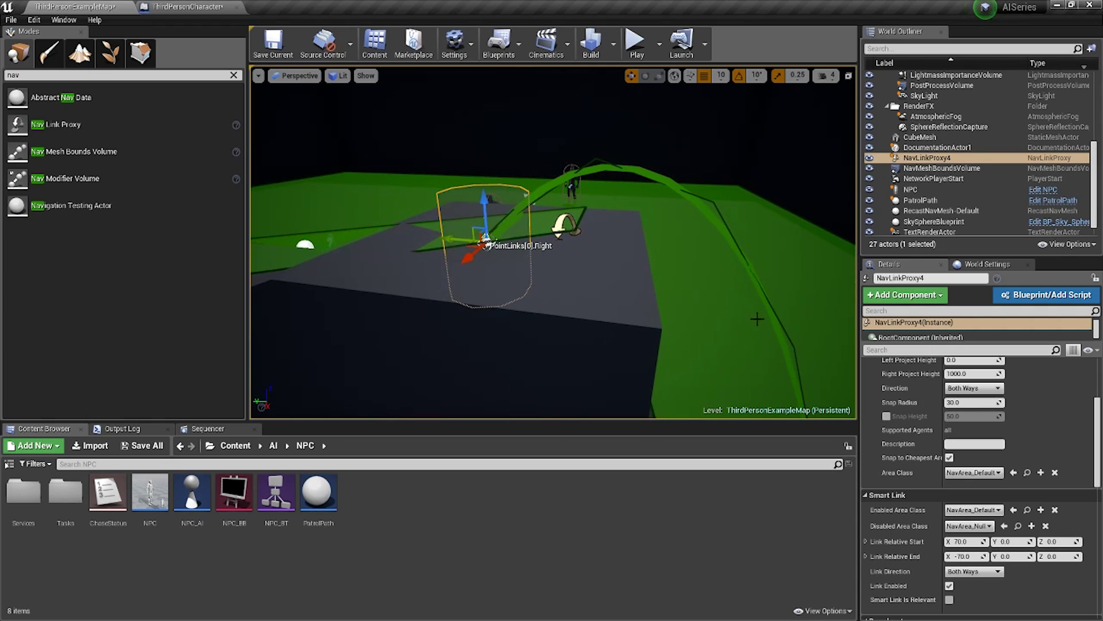
right_click_drag(757, 318, 715, 284)
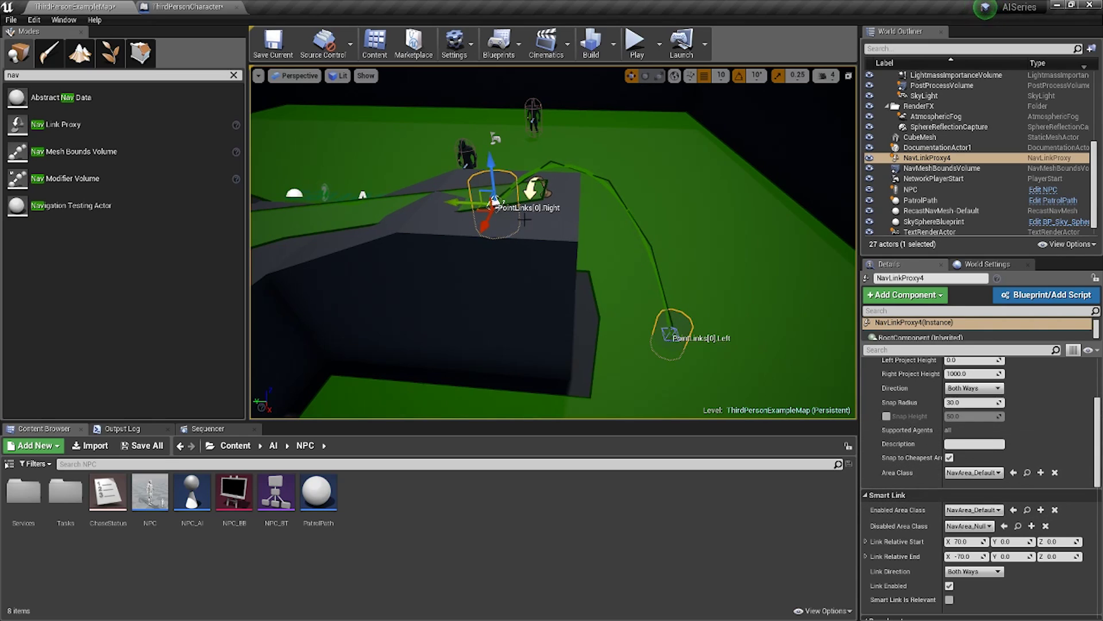
Step: Set the nav link proxy's Smart Link direction to Right to Left
scroll(998, 506, "down", 3)
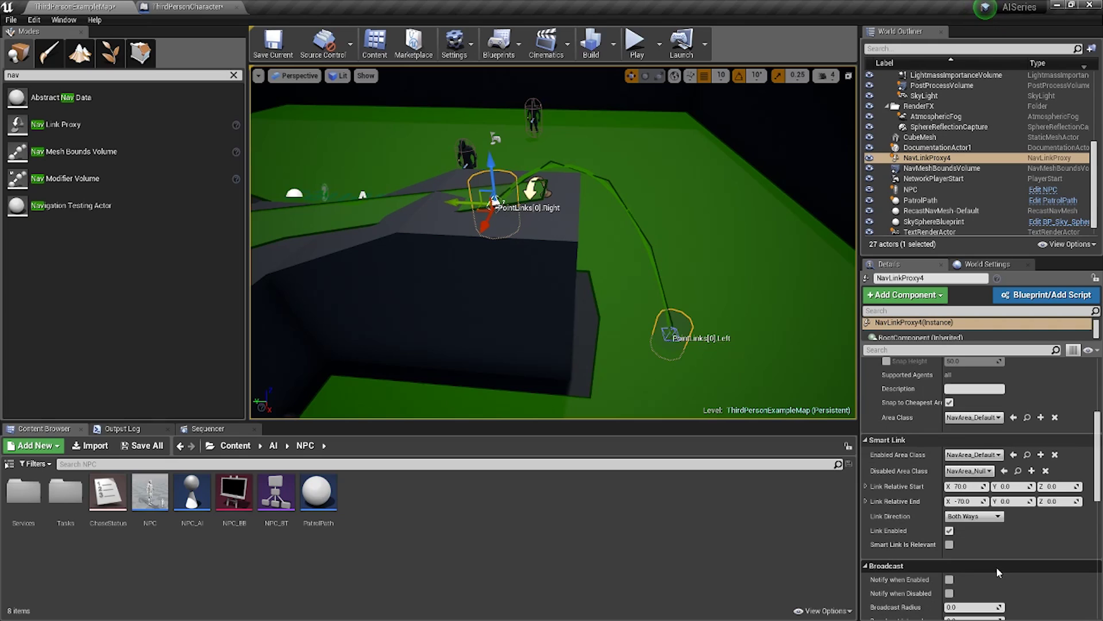
scroll(933, 425, "down", 1)
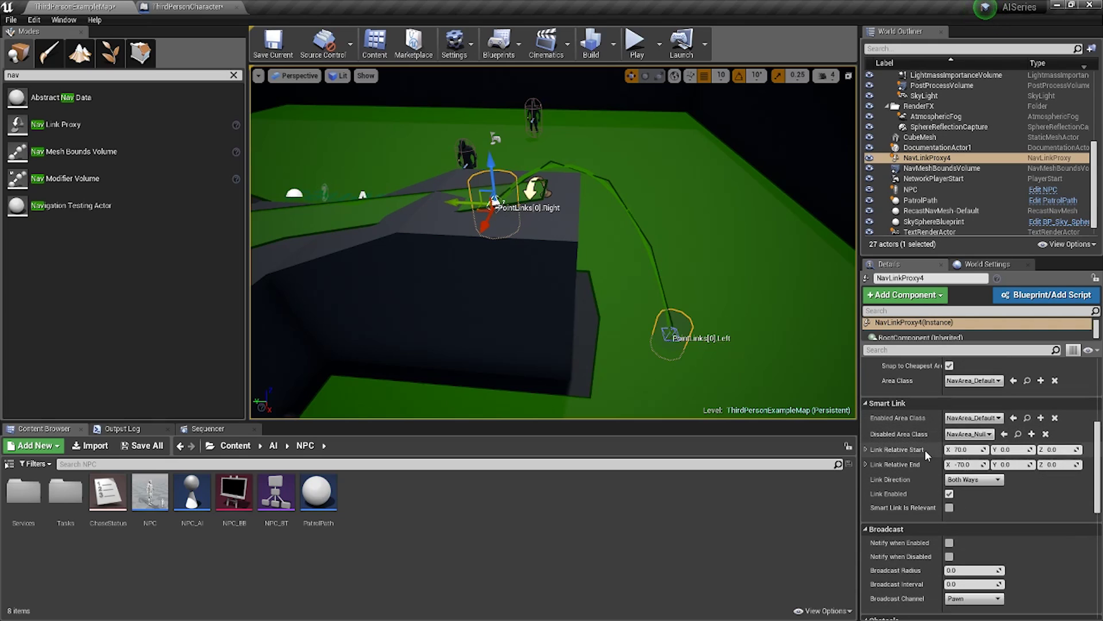
left_click(973, 481)
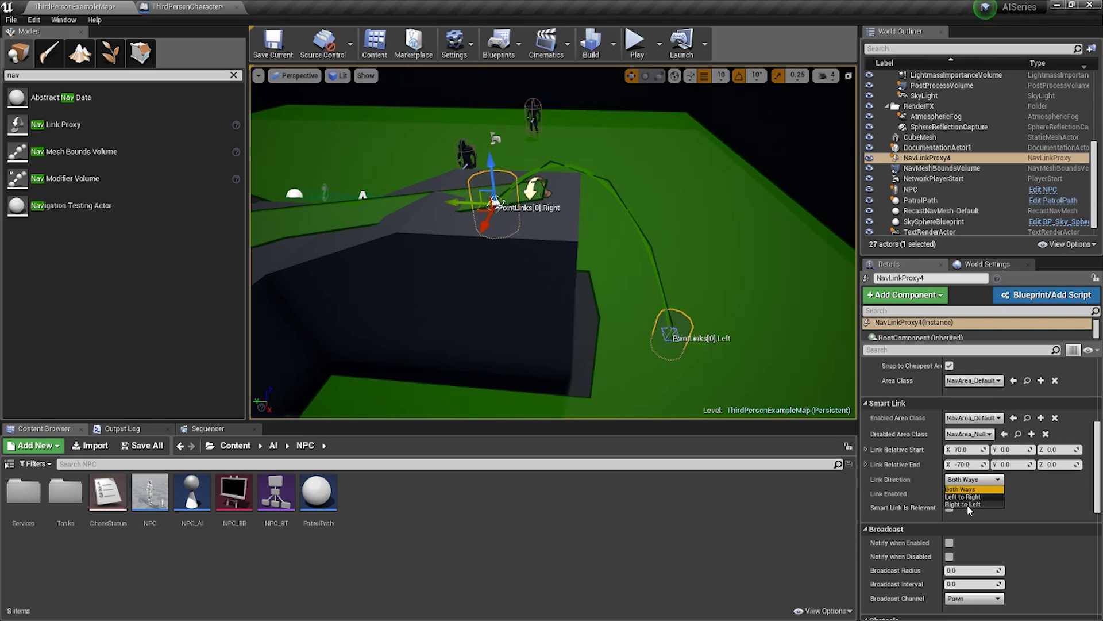
left_click(967, 505)
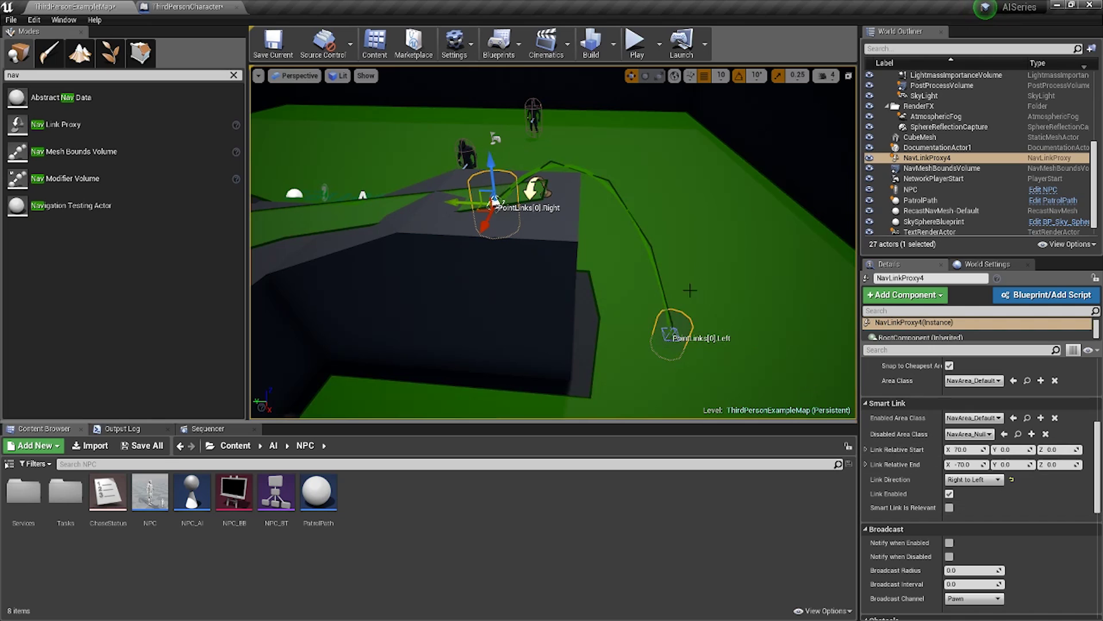
Step: Play the level to watch the NPC patrol across the walkway and the nav link, then stop the session
mouse_move(669, 305)
right_mouse_down()
mouse_move(627, 290)
mouse_move(494, 290)
mouse_move(413, 334)
mouse_move(669, 305)
right_mouse_up()
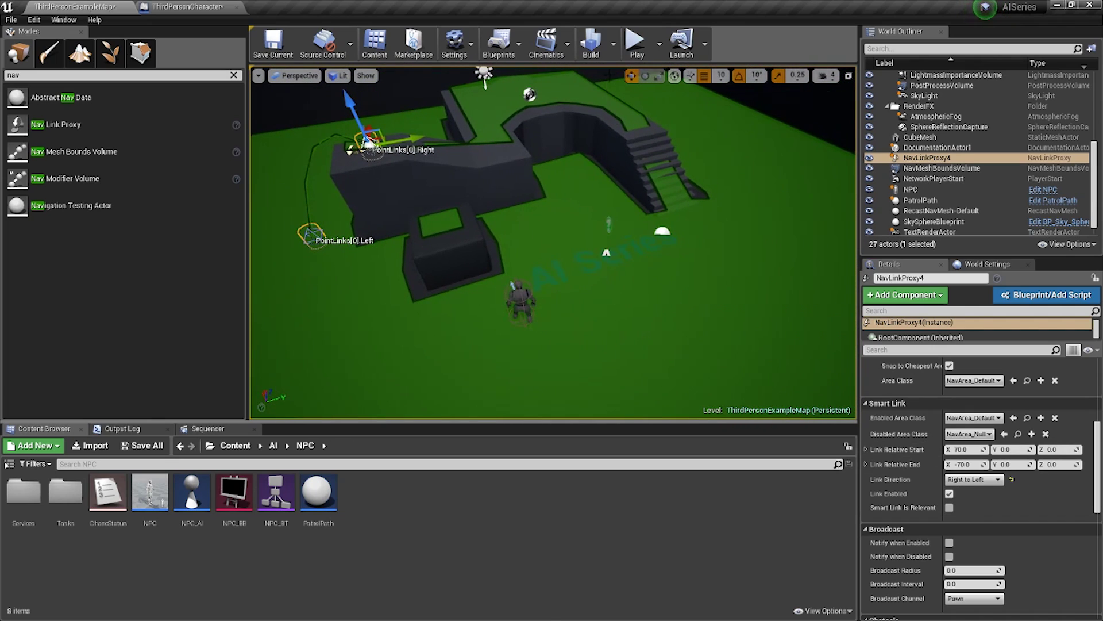
left_click(637, 50)
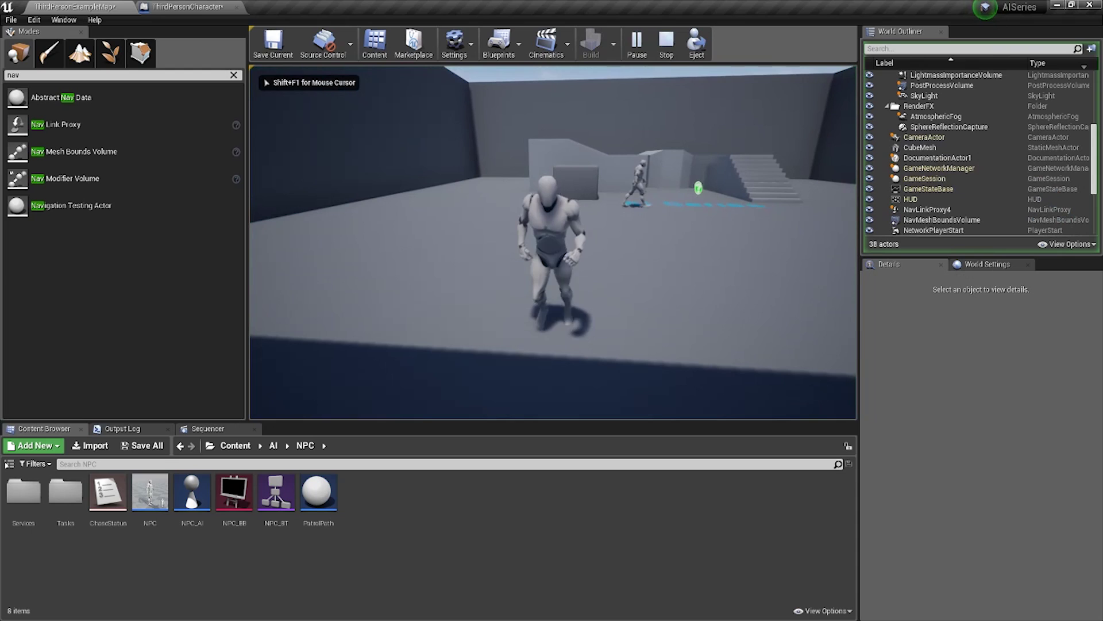
key("s")
key("d")
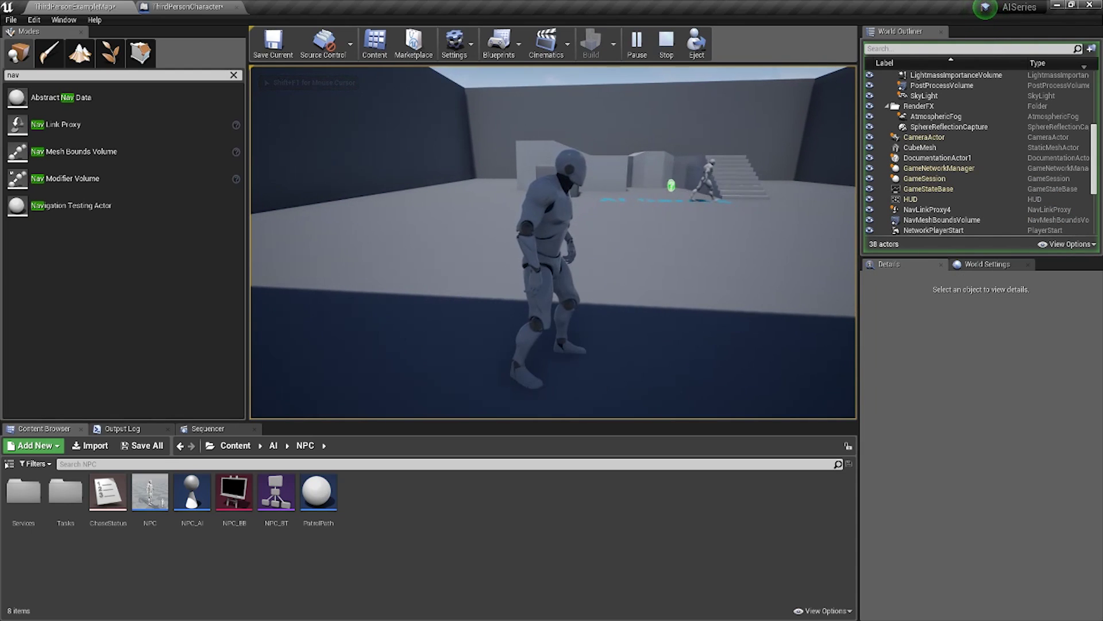
key("w")
key("s")
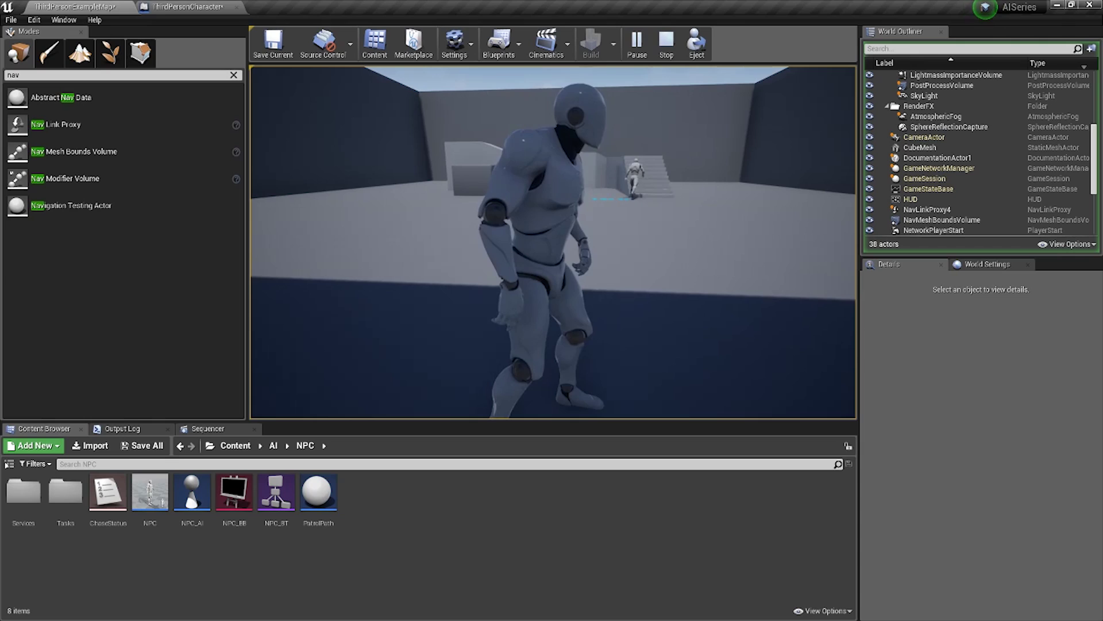
key("d")
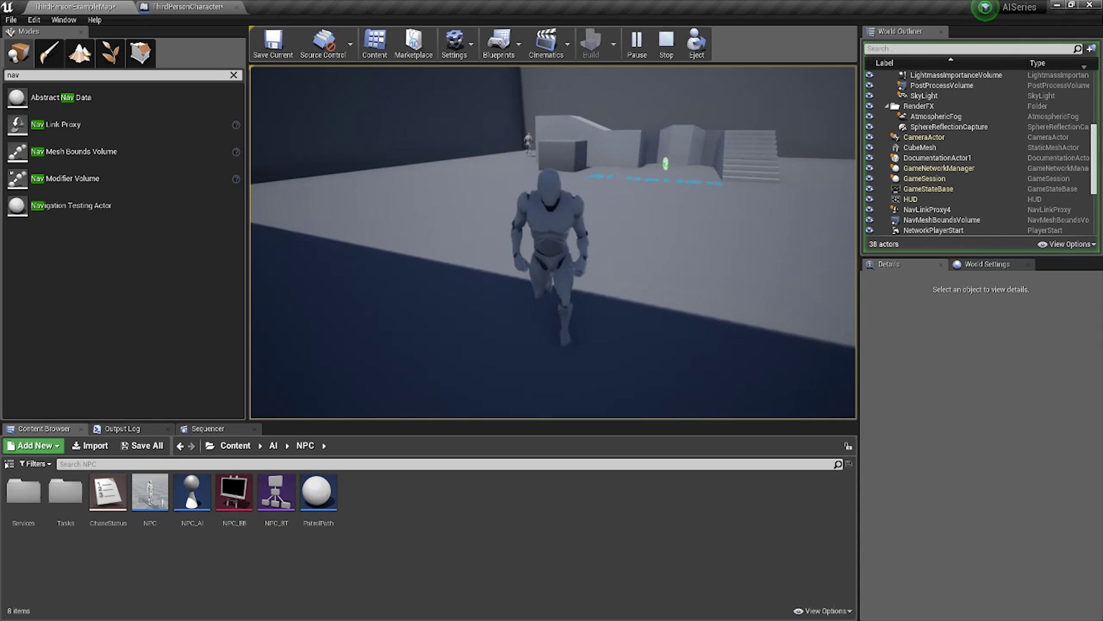
key("w")
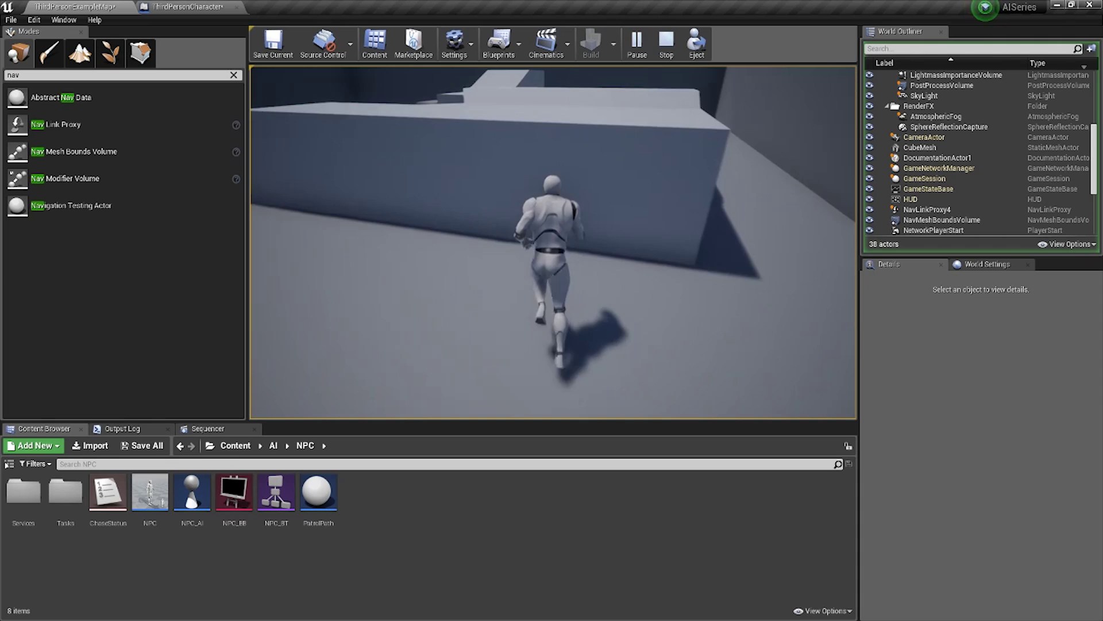
key("Escape")
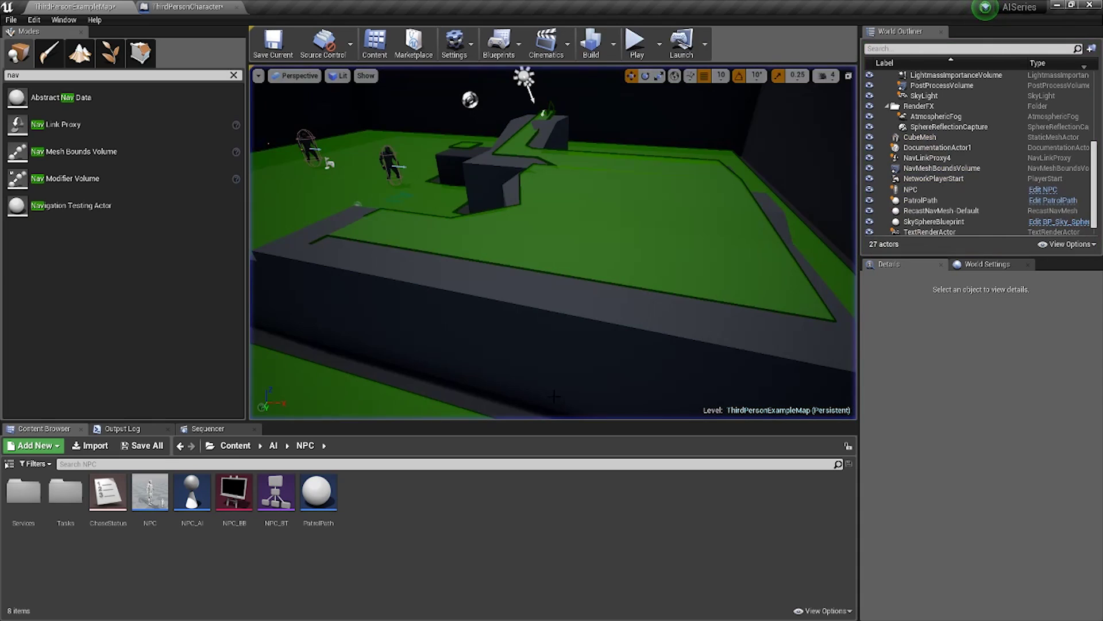
right_click_drag(558, 249, 506, 225)
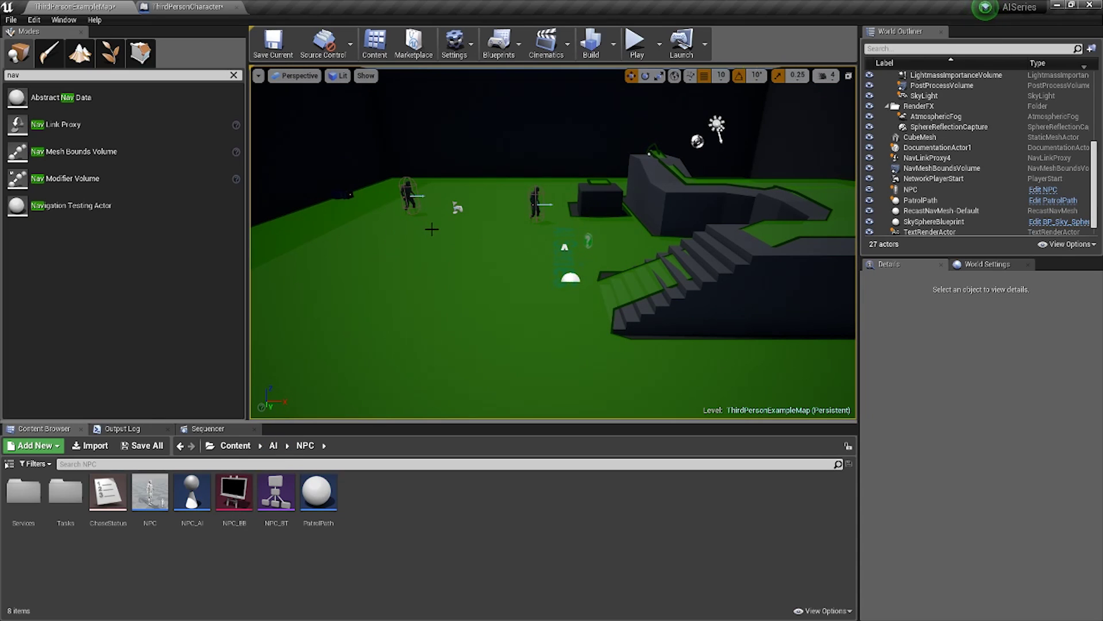
Step: Set the Smart Link direction of the nav link proxy on the walkway to Both Ways
right_click_drag(516, 218, 543, 230)
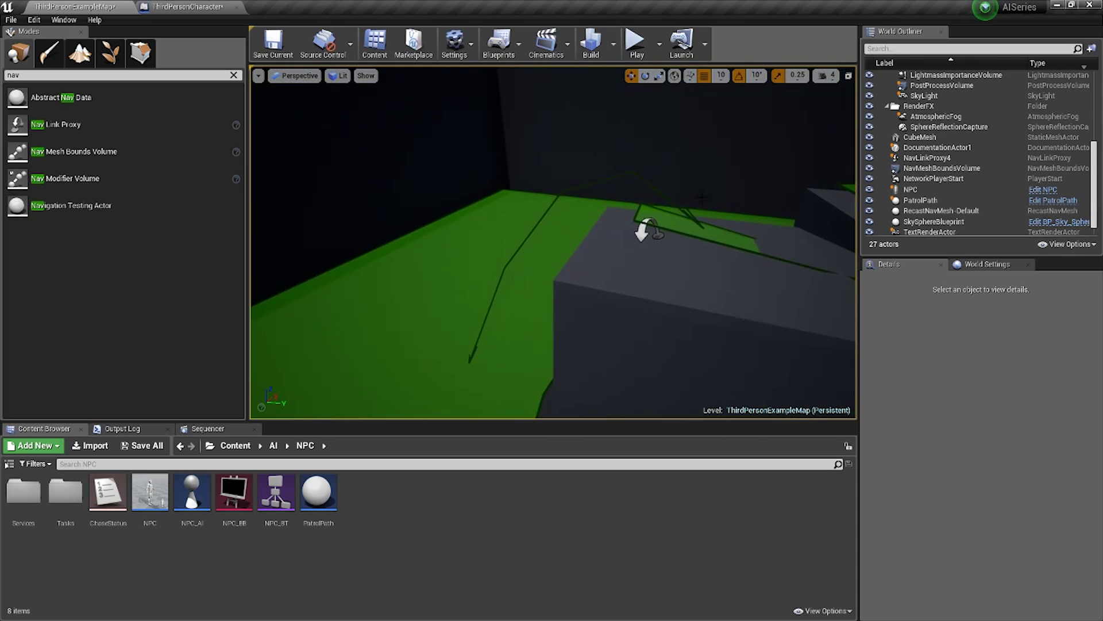
left_click(648, 231)
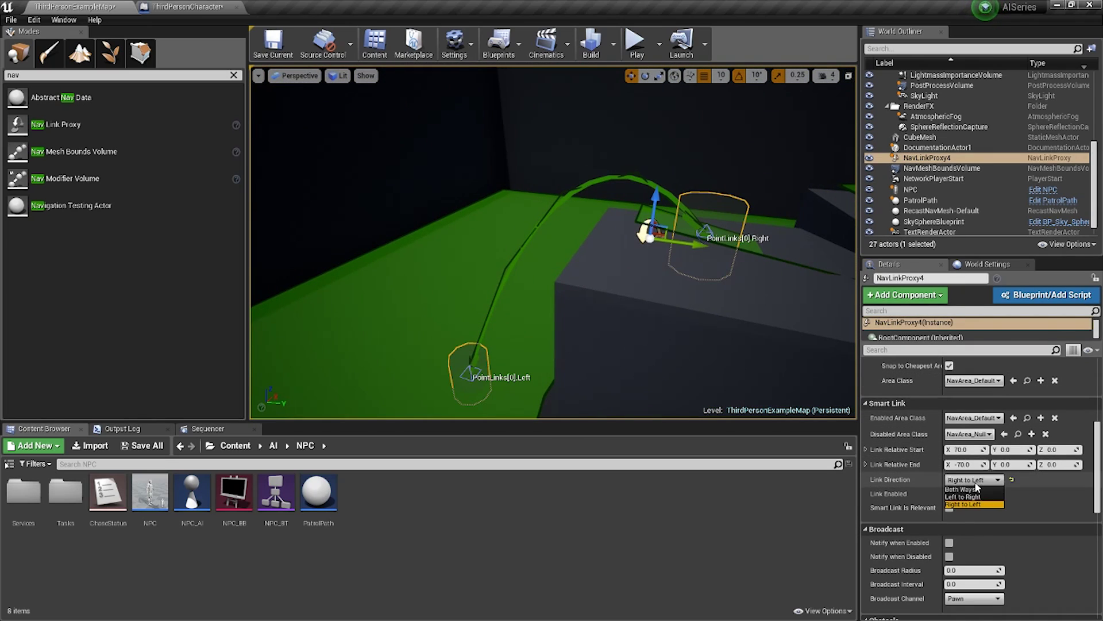
left_click(966, 489)
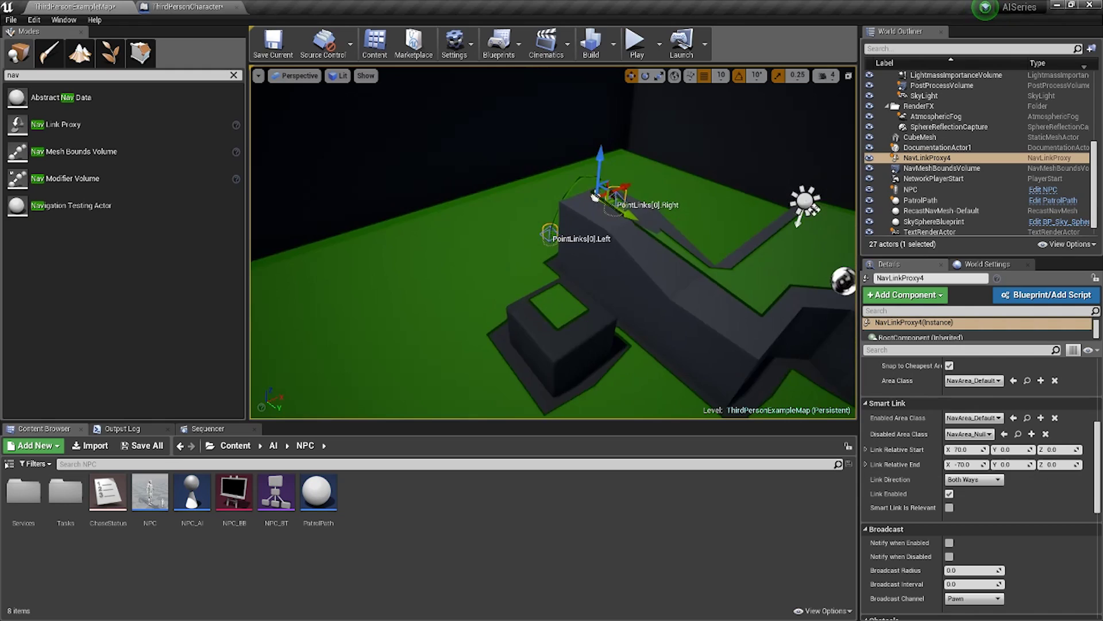
Step: Play the level and jump the player character via the low block onto the raised walkway
right_click_drag(629, 167, 643, 168)
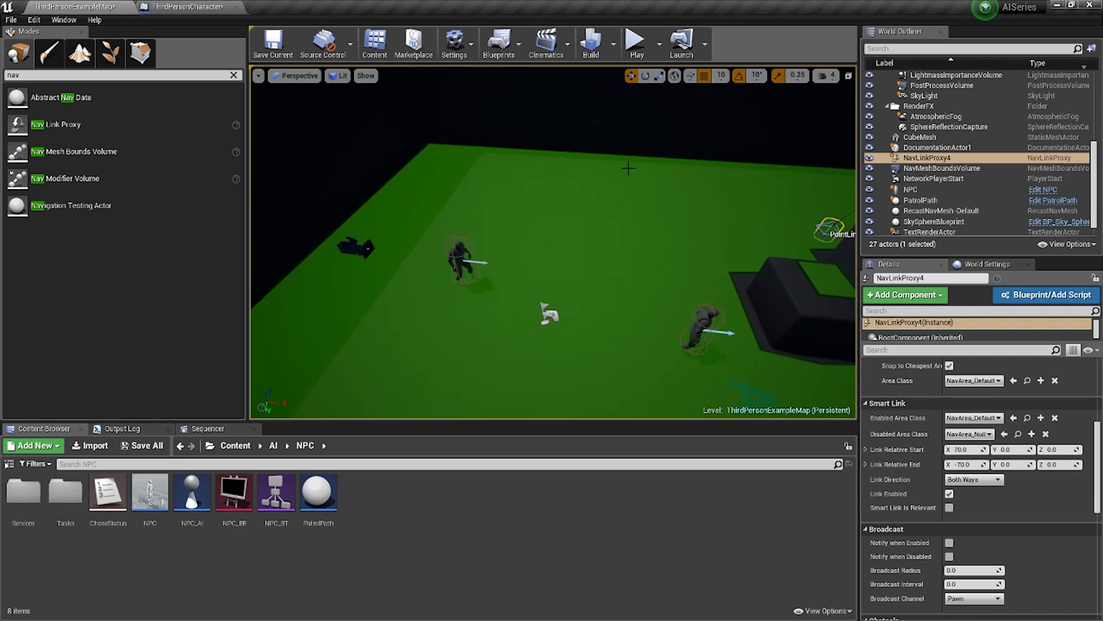
left_click(634, 56)
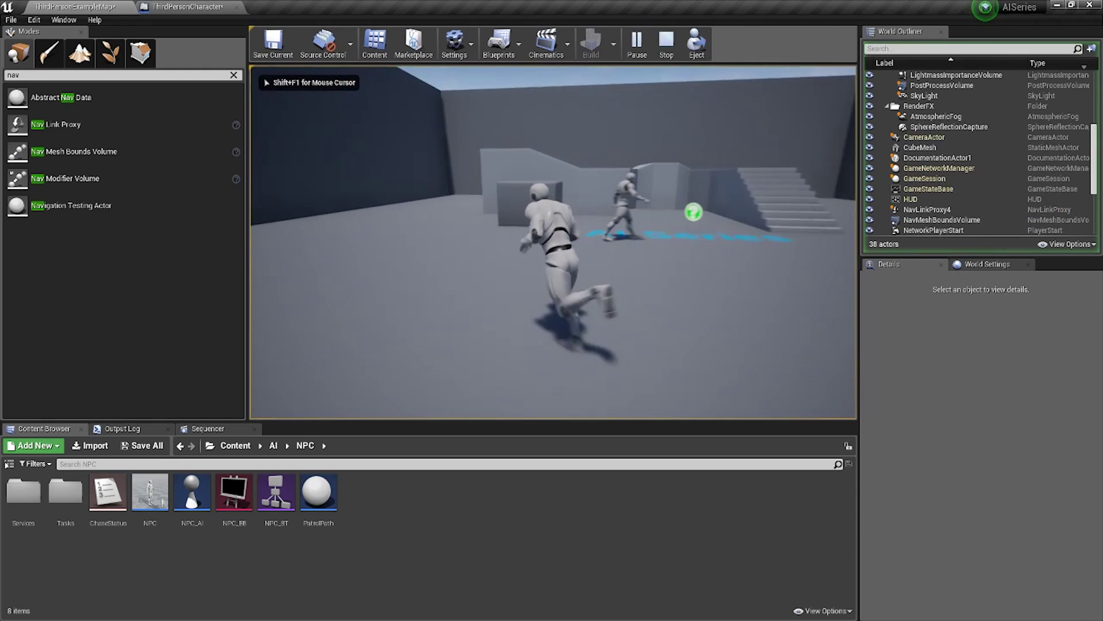
key("w")
key("space")
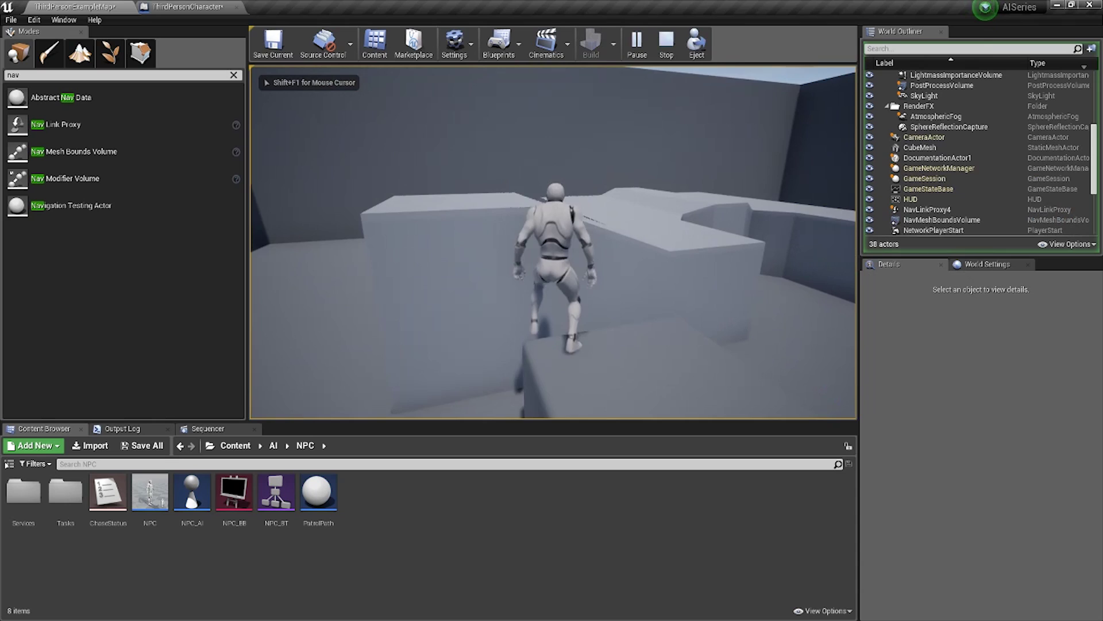
key("w")
key("space")
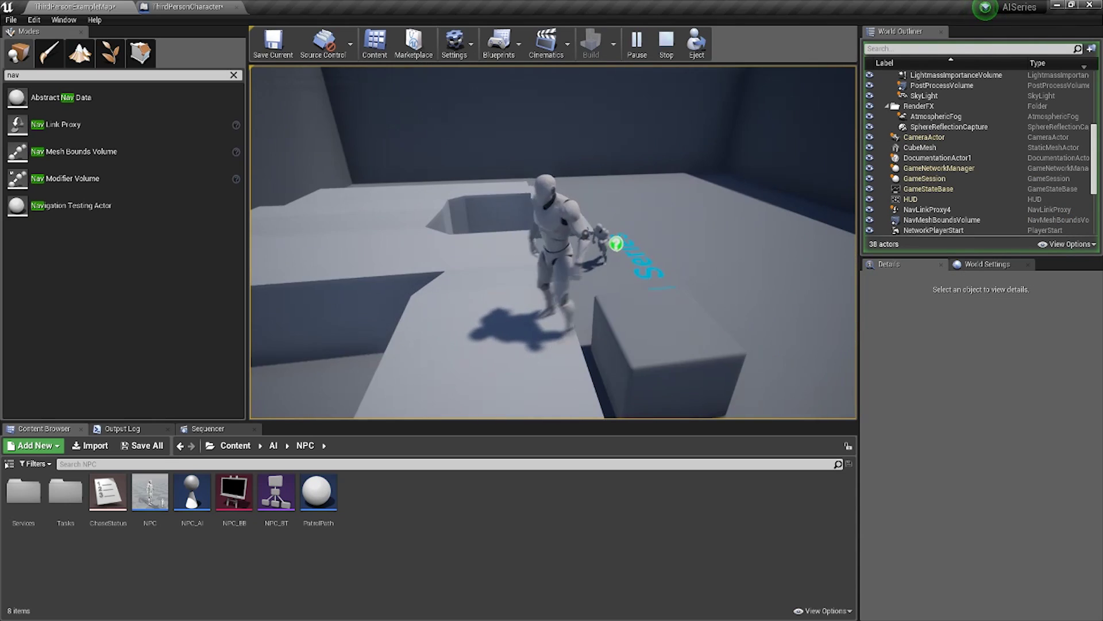
Step: Move the player around the walkway's high end to check how the NPC on the floor below tries to reach it
key("s")
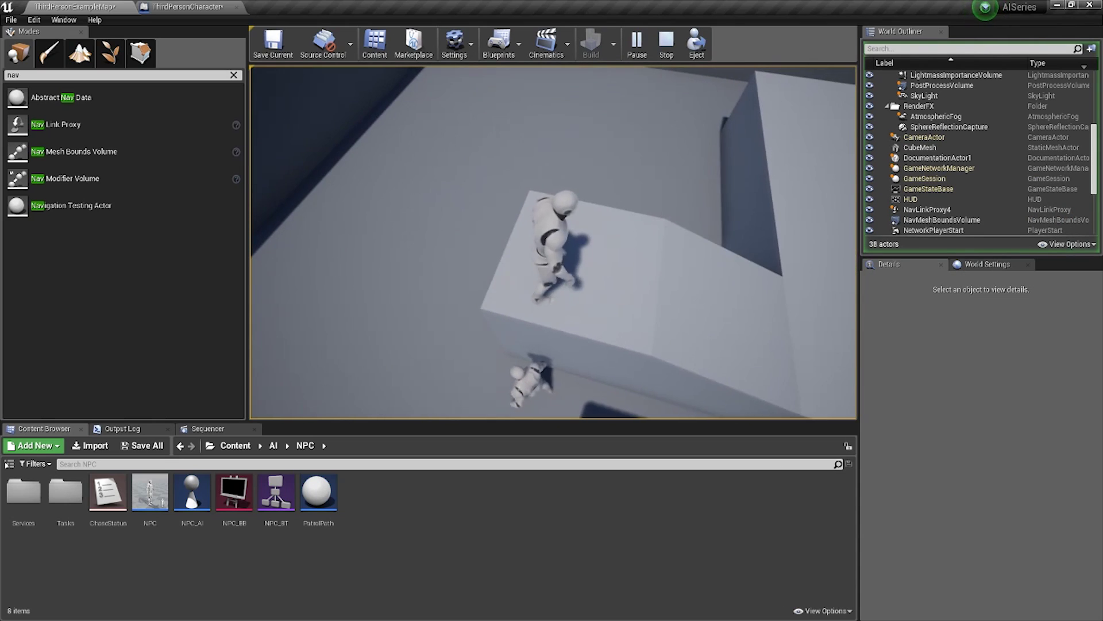
key("w")
key("w")
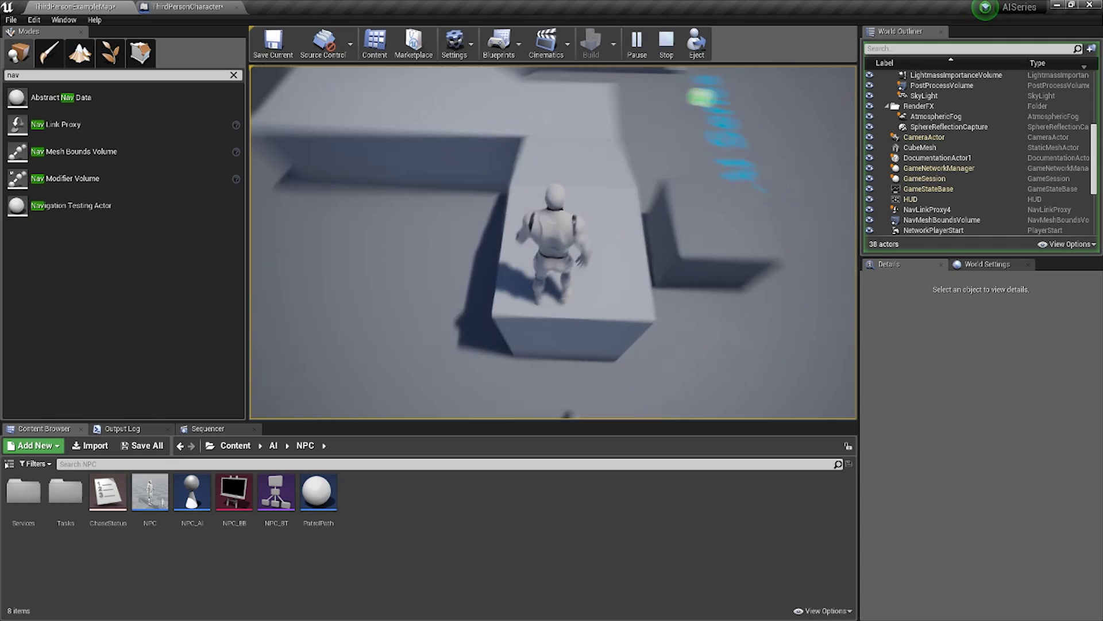
key("w")
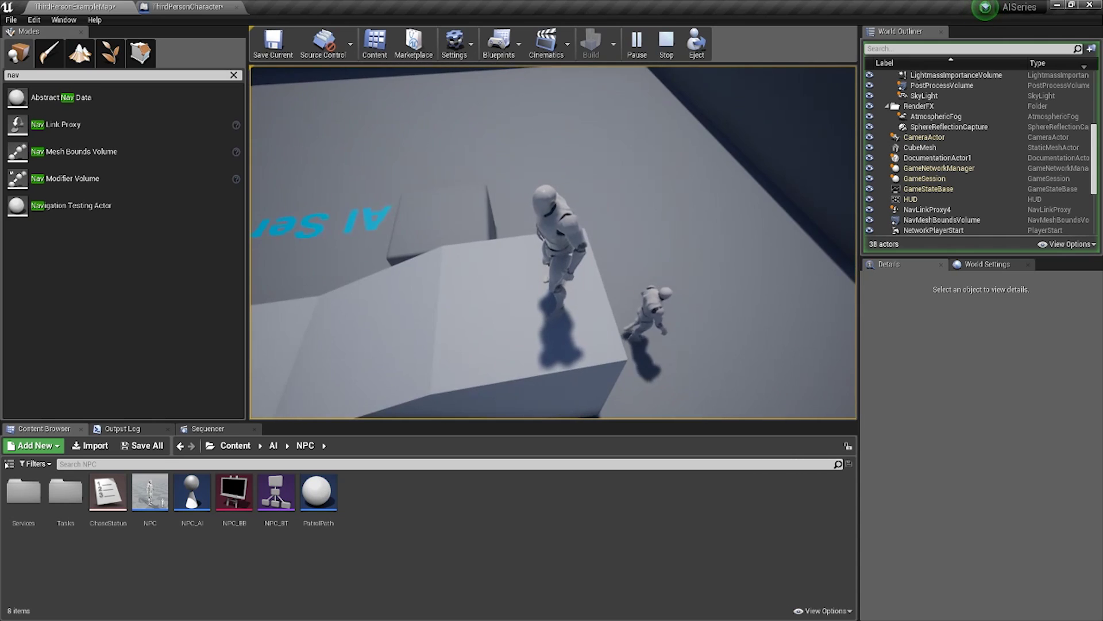
key("w")
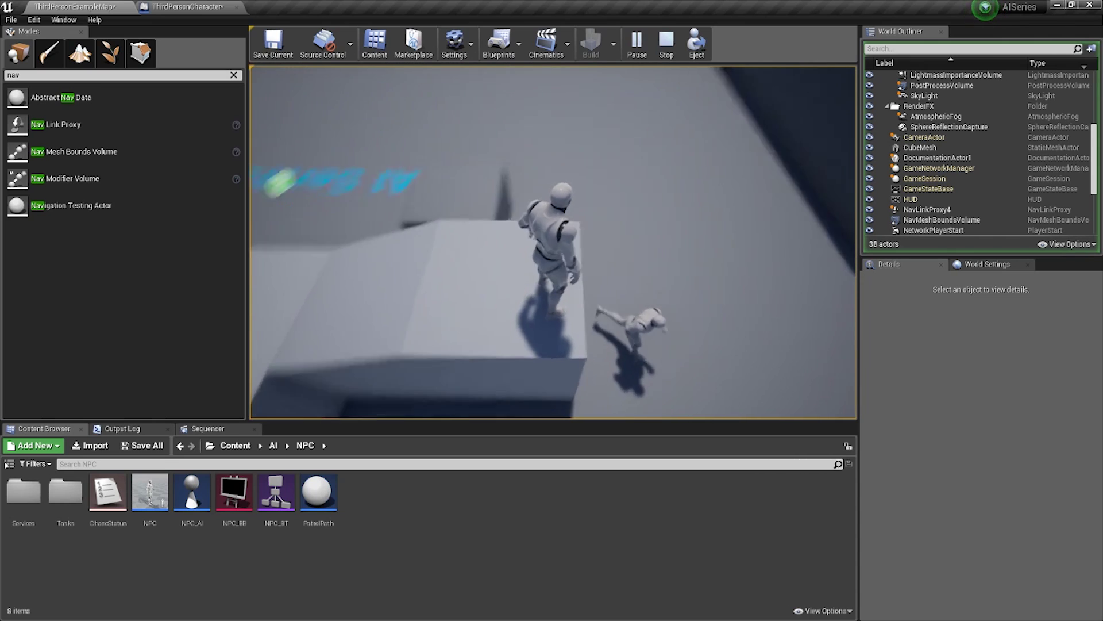
key("w")
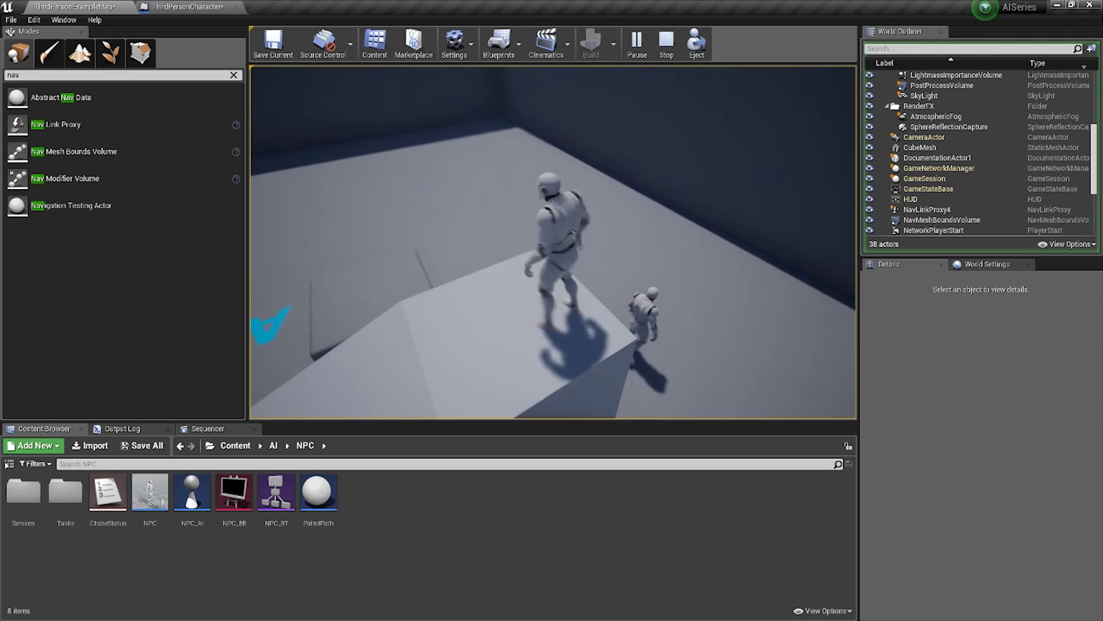
key("a")
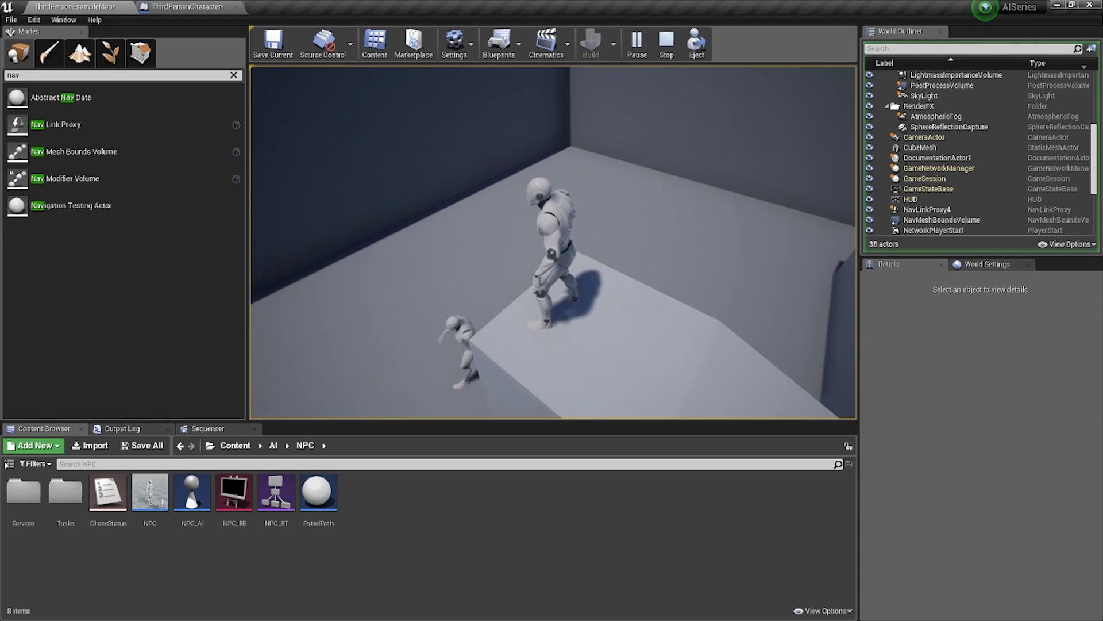
key("s")
key("w")
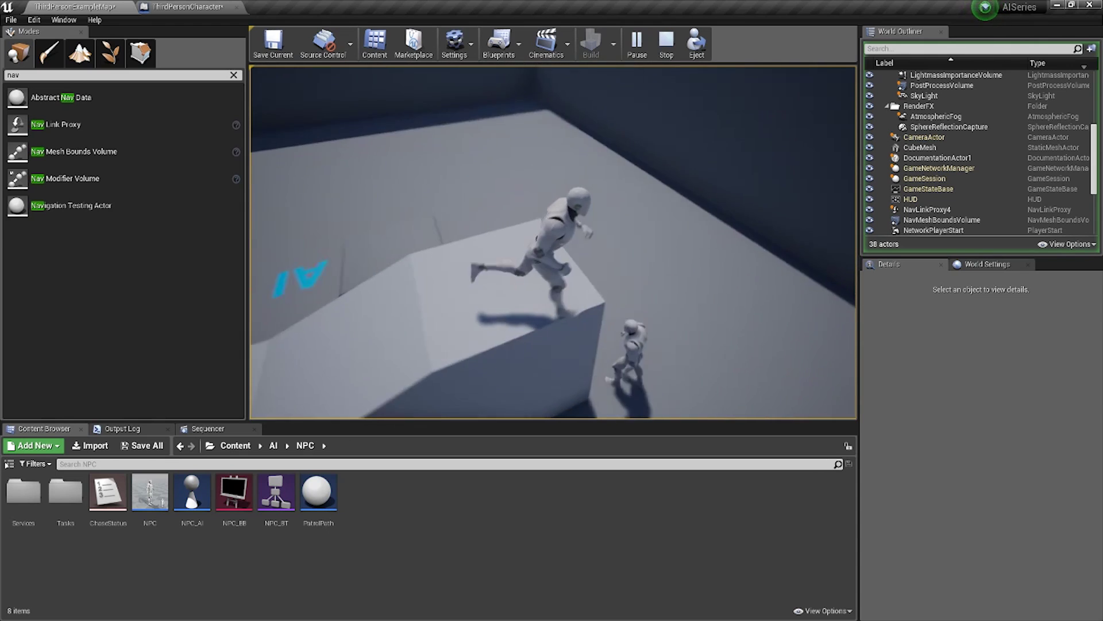
key("d")
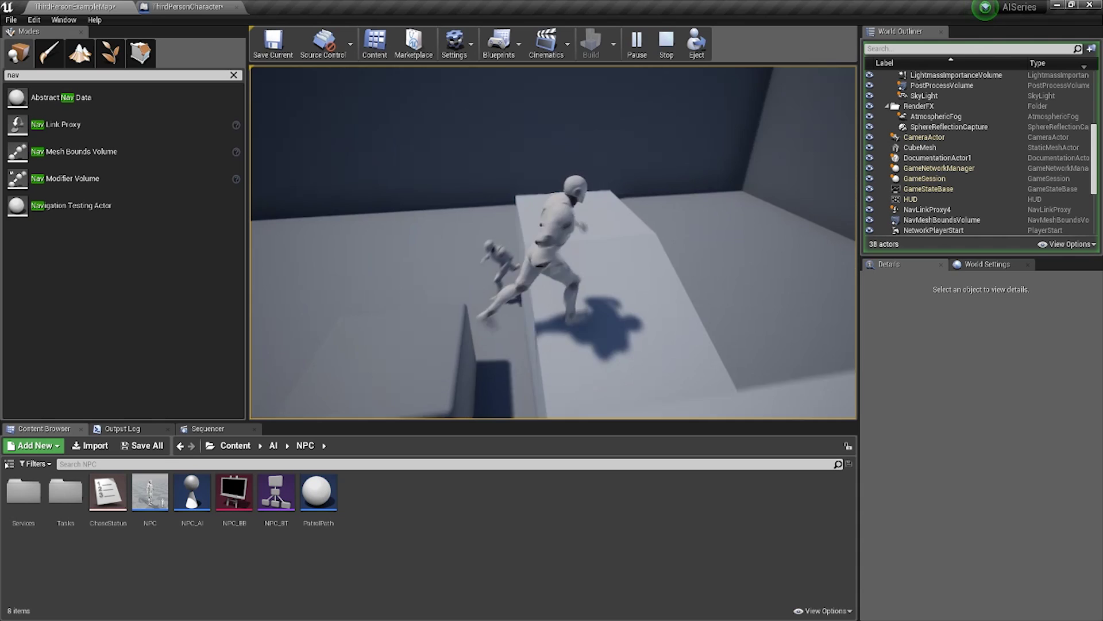
key("s")
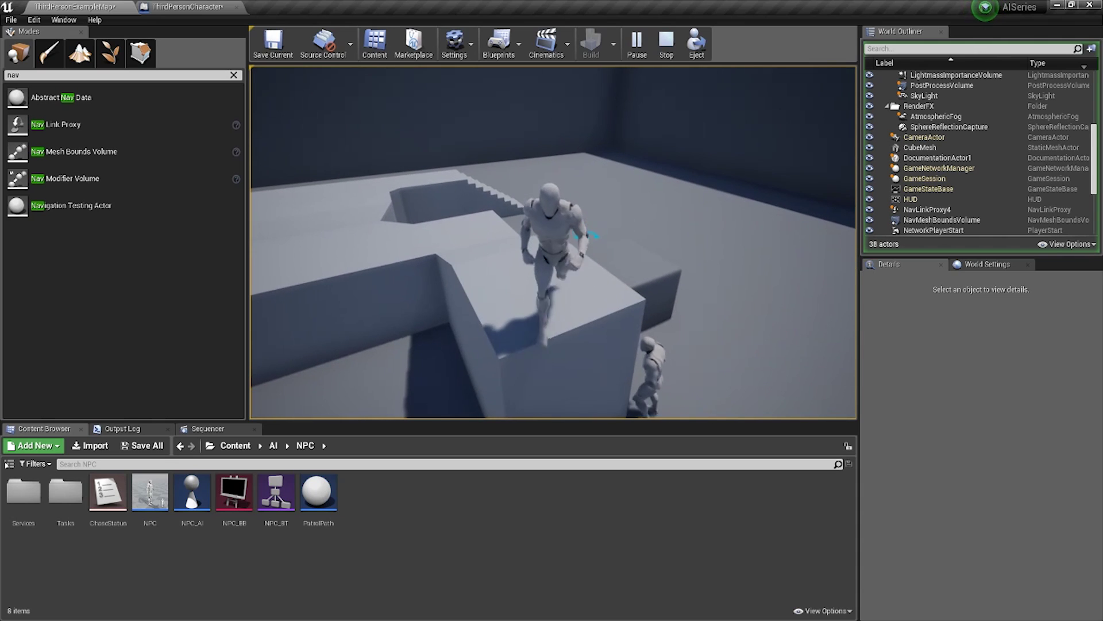
Step: Run the player along the raised walkway and jump off, checking whether the NPC follows
key("w")
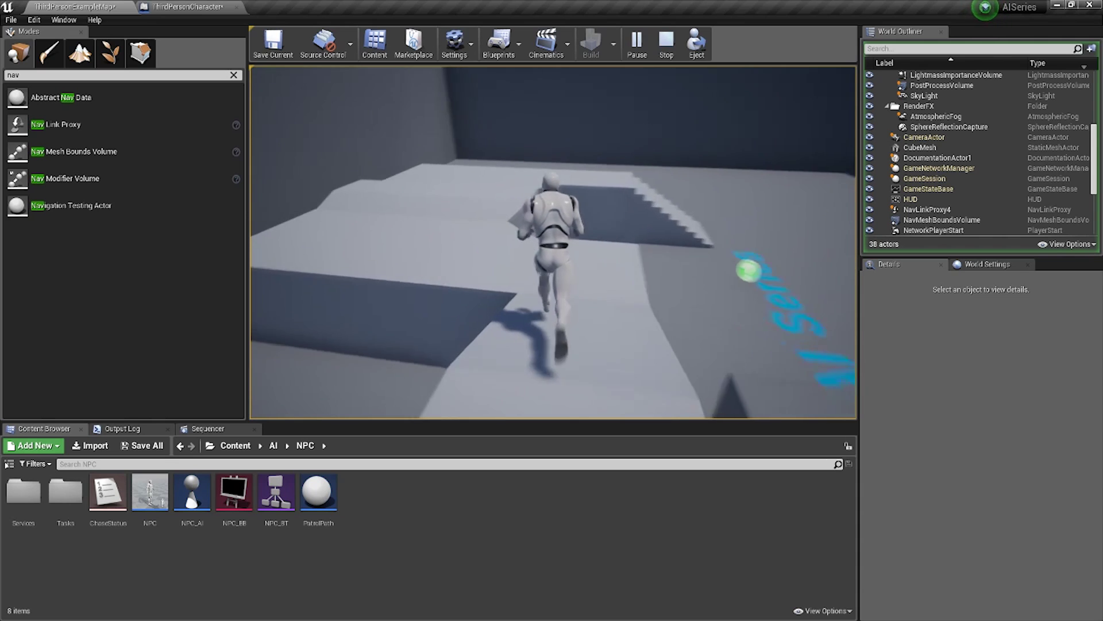
key("w")
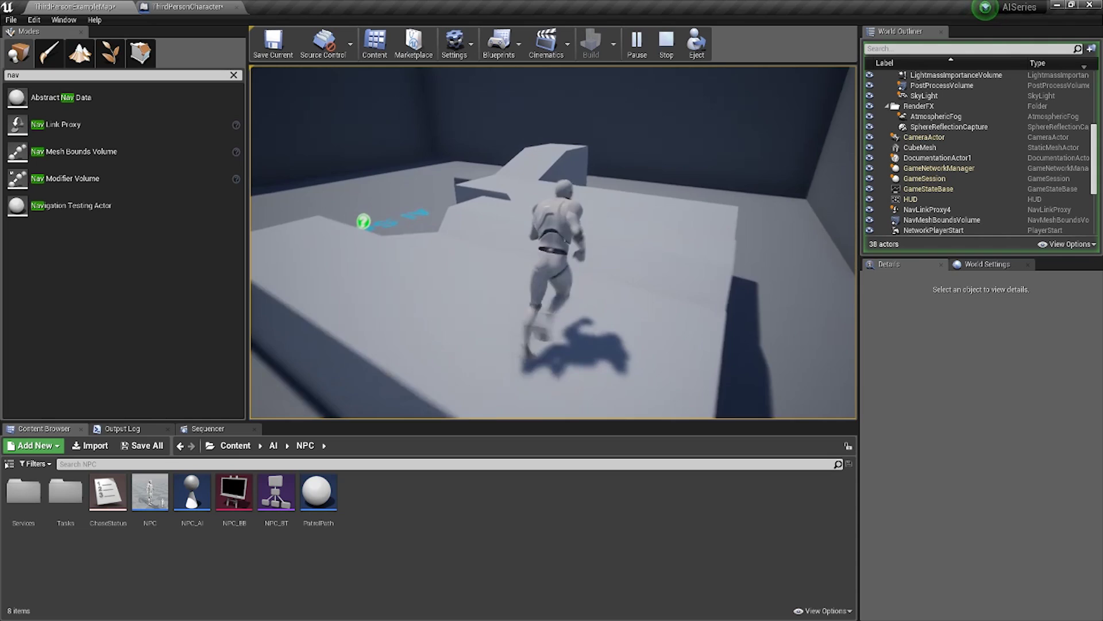
key("w")
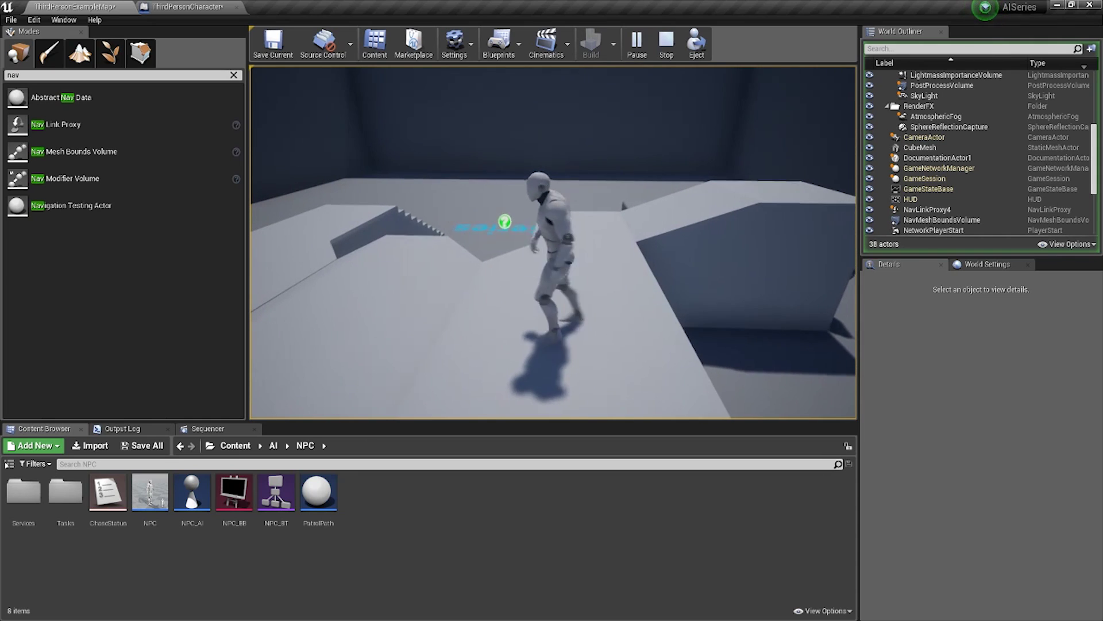
key("d")
key("s")
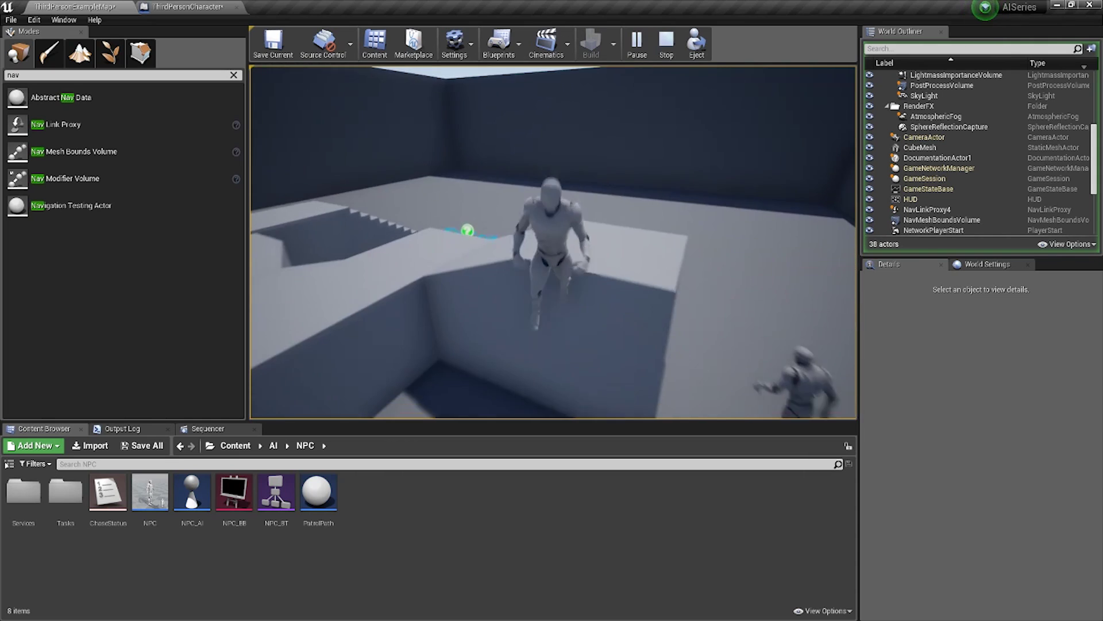
key("w")
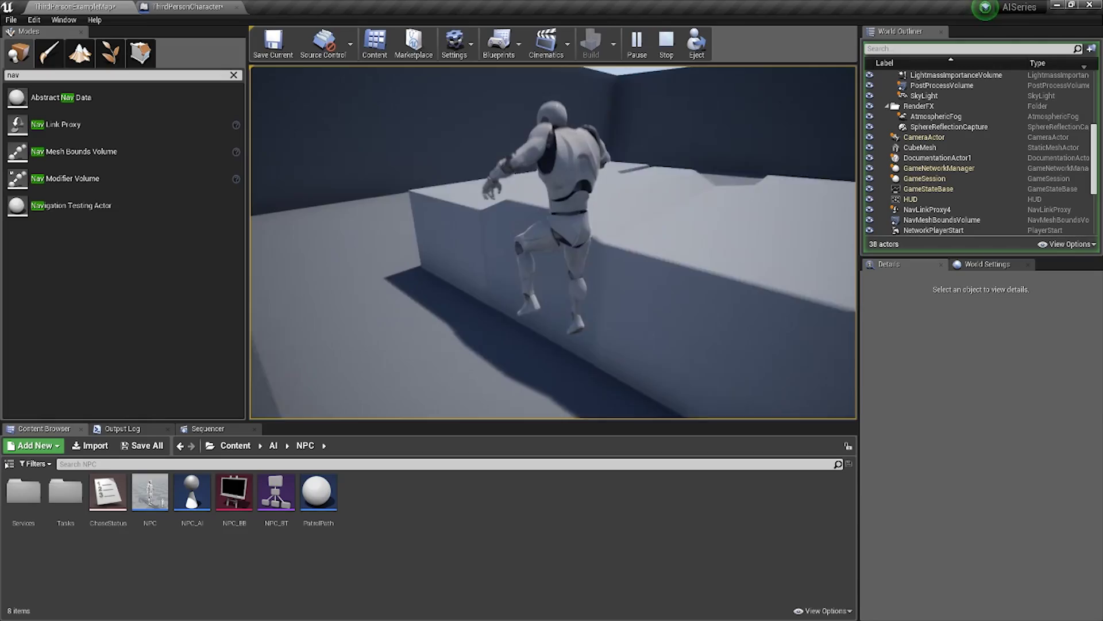
Step: Lead the NPC around the floor, stairs and raised platform to observe how it chases the player
key("w")
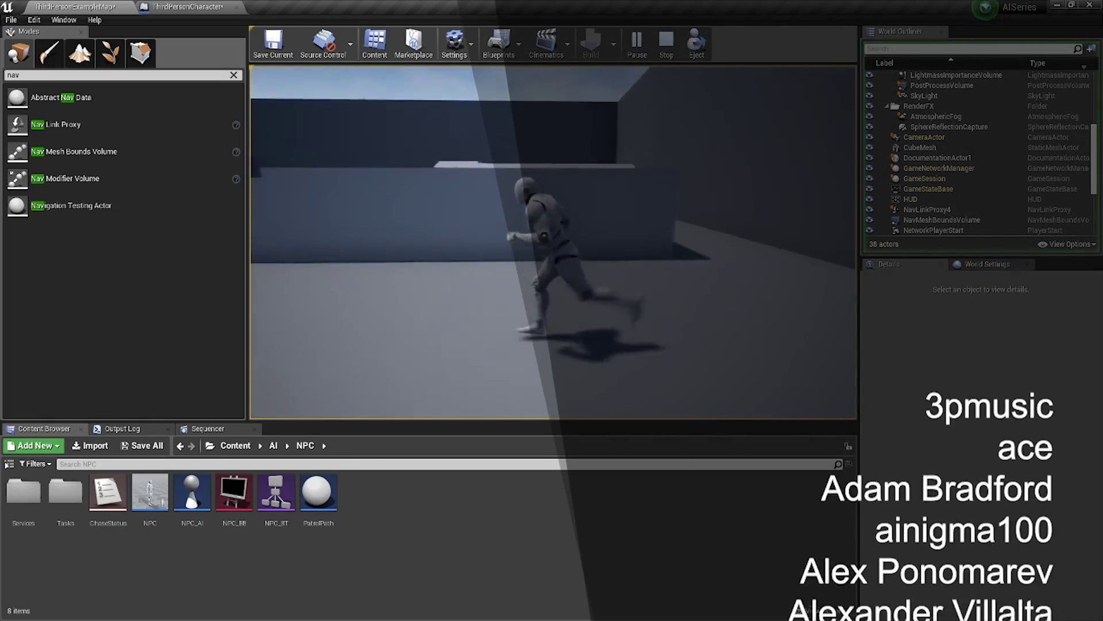
key("w")
key("space")
key("a")
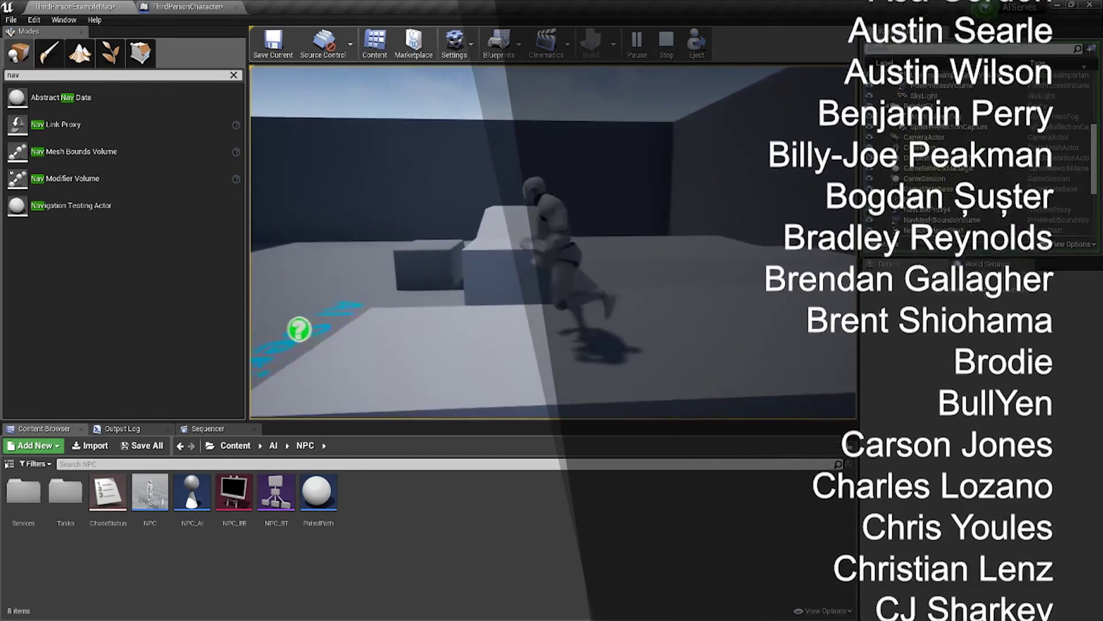
key("w")
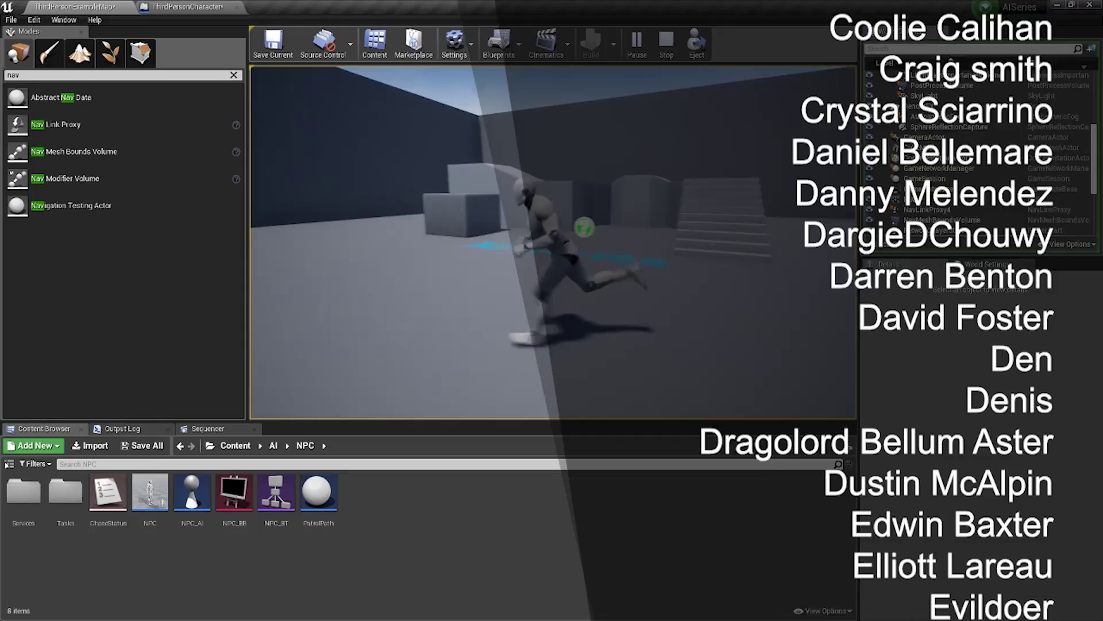
key("w")
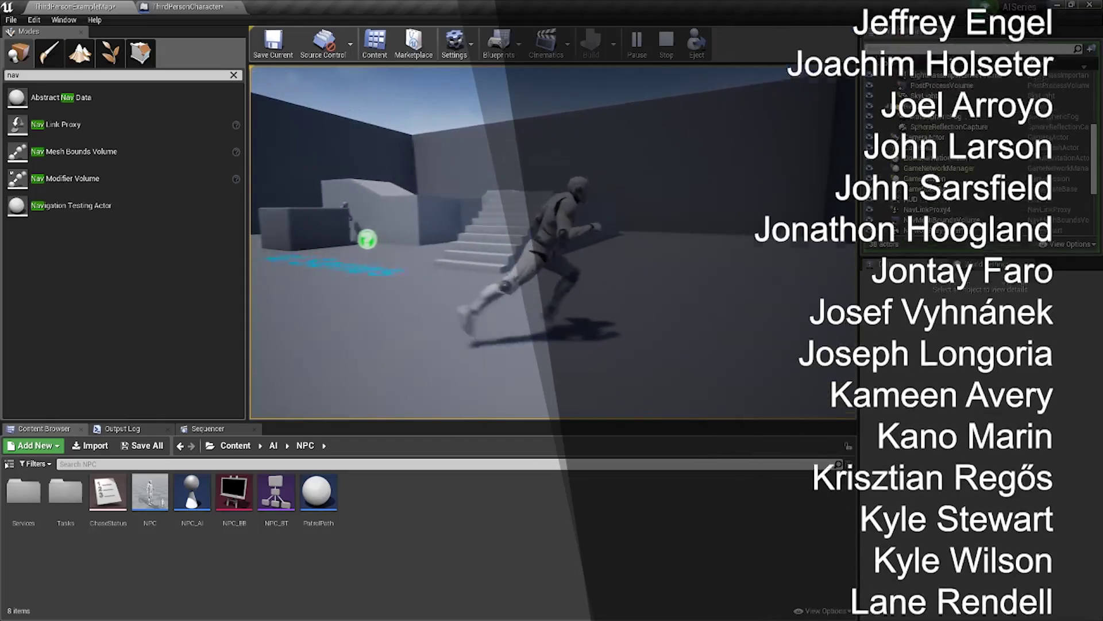
key("w")
key("d")
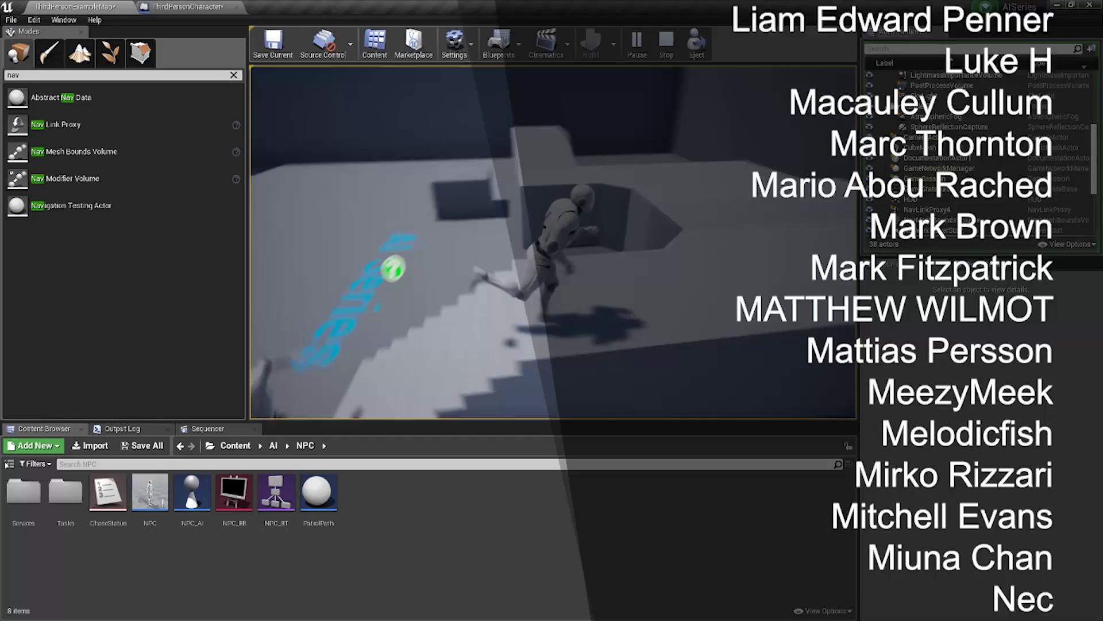